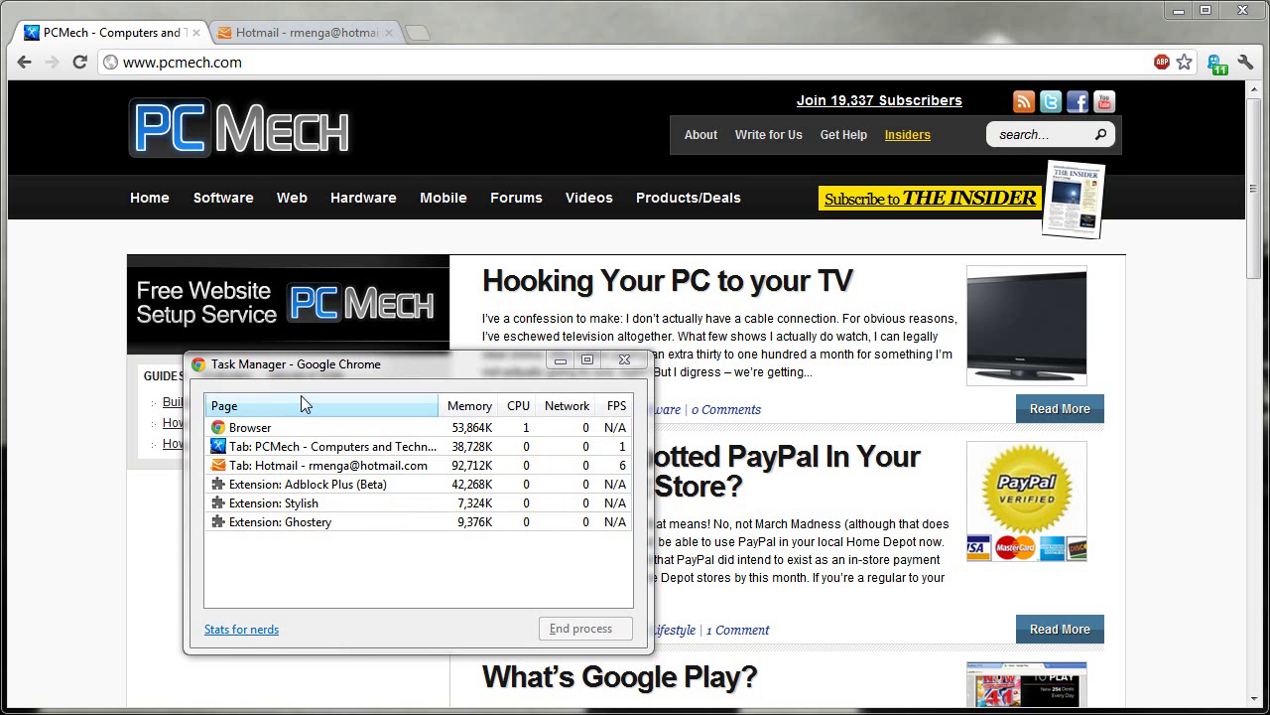
# Step: Bring the Task Manager window to the front over the PCMech home page
pyautogui.click(280, 370)
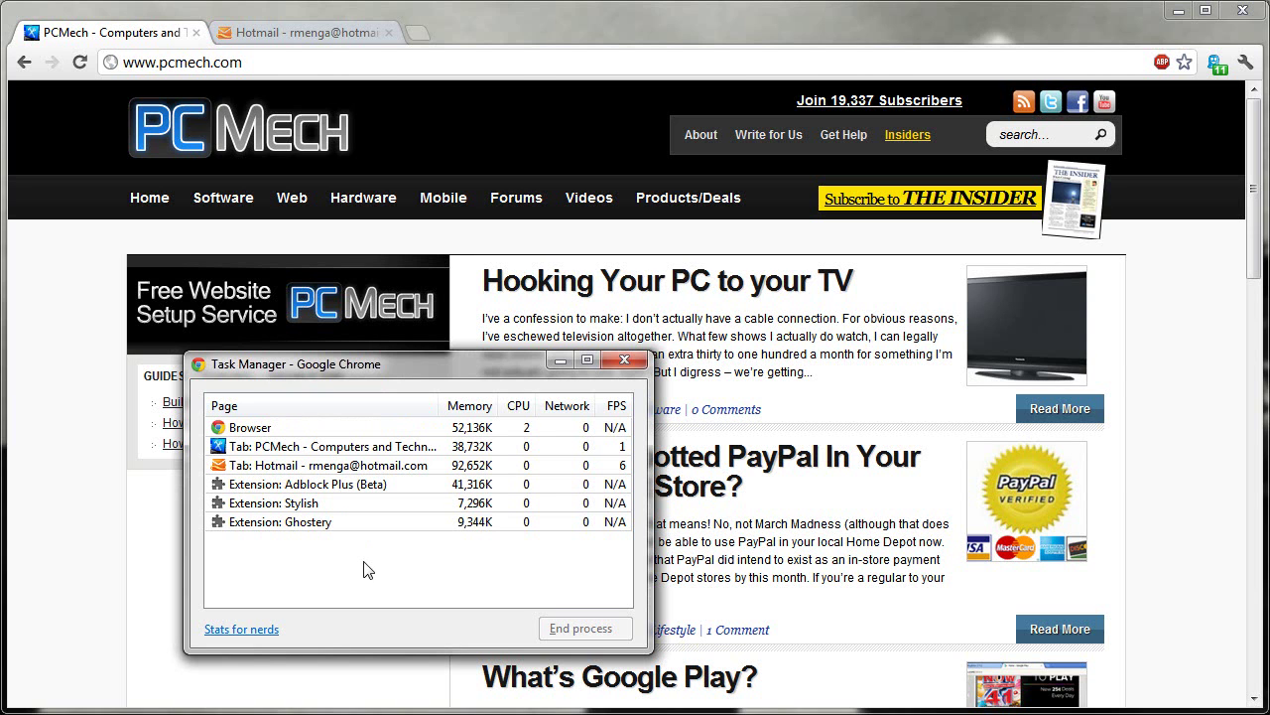
# Step: Close the Task Manager, check the main menu, then reopen and close Task Manager with Shift+Esc
pyautogui.click(624, 361)
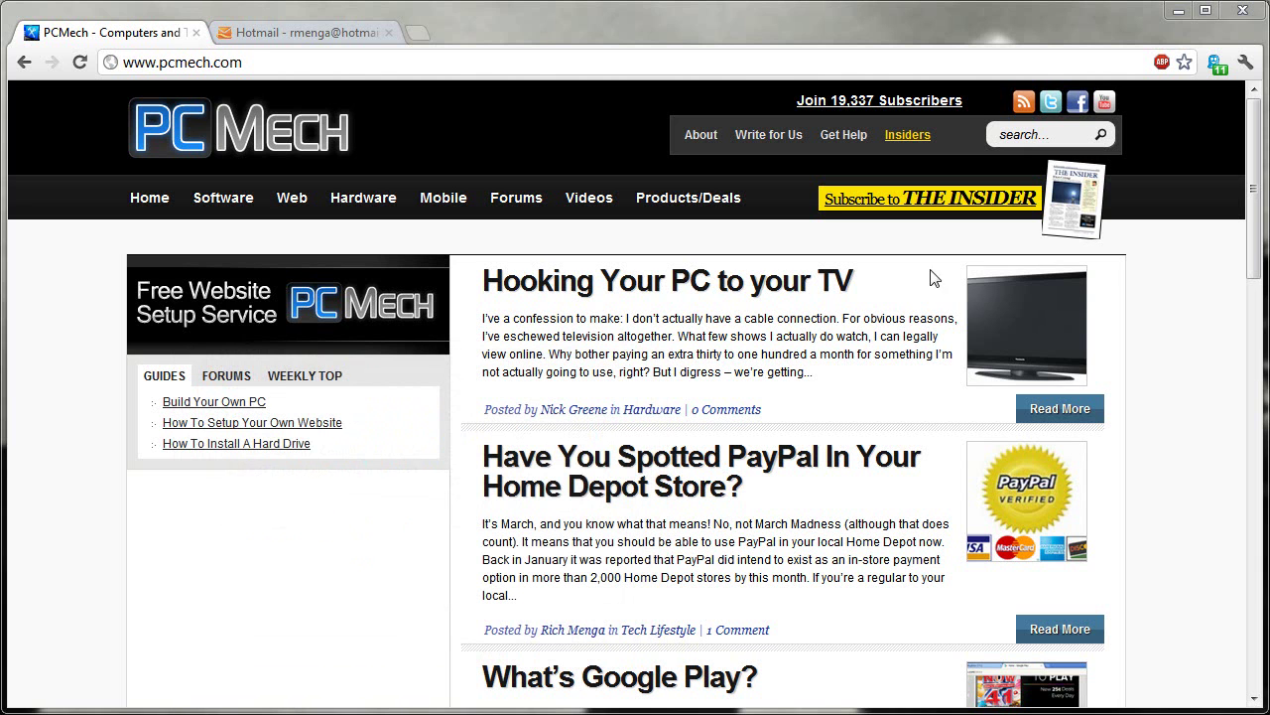
pyautogui.click(1245, 64)
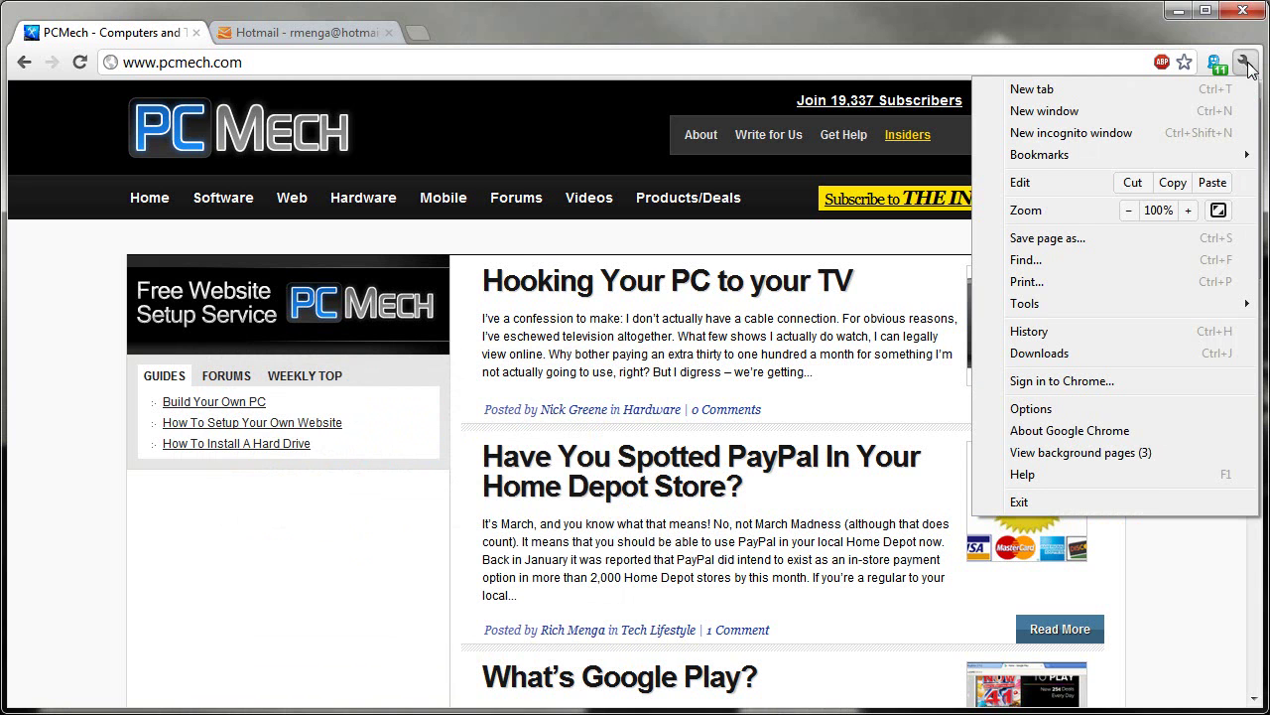
pyautogui.click(78, 539)
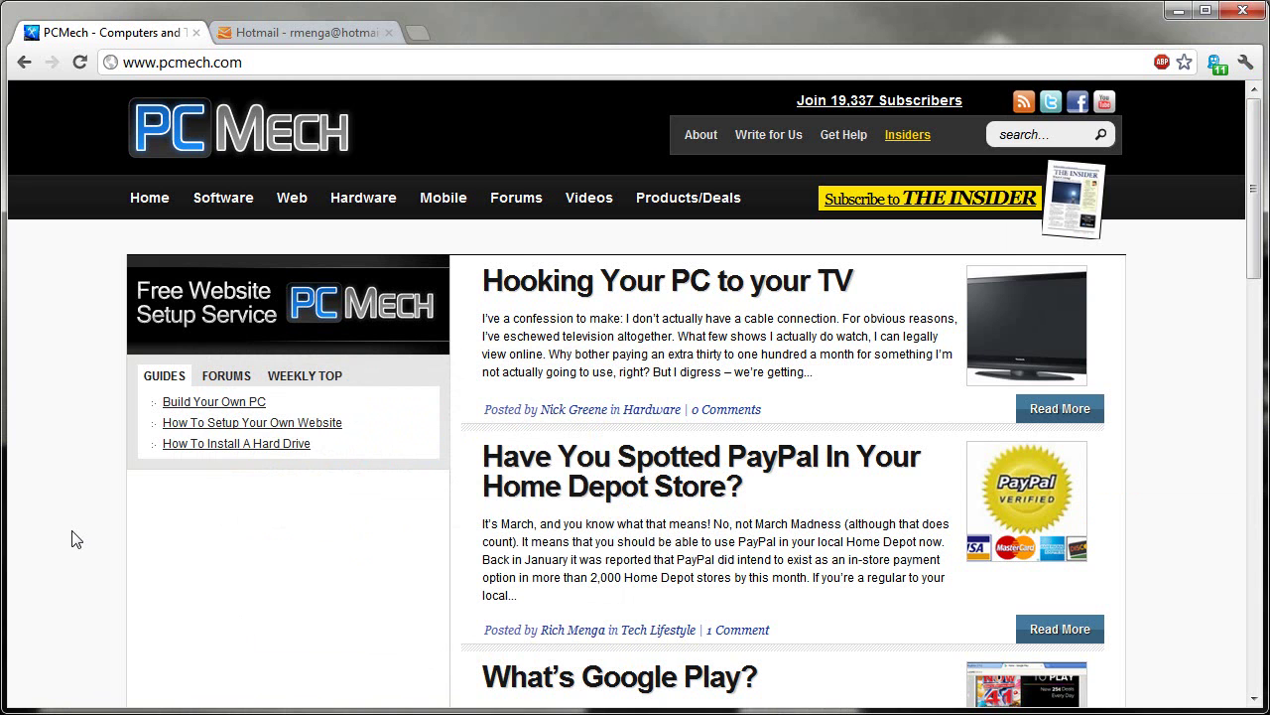
pyautogui.hotkey('shift', 'Escape')
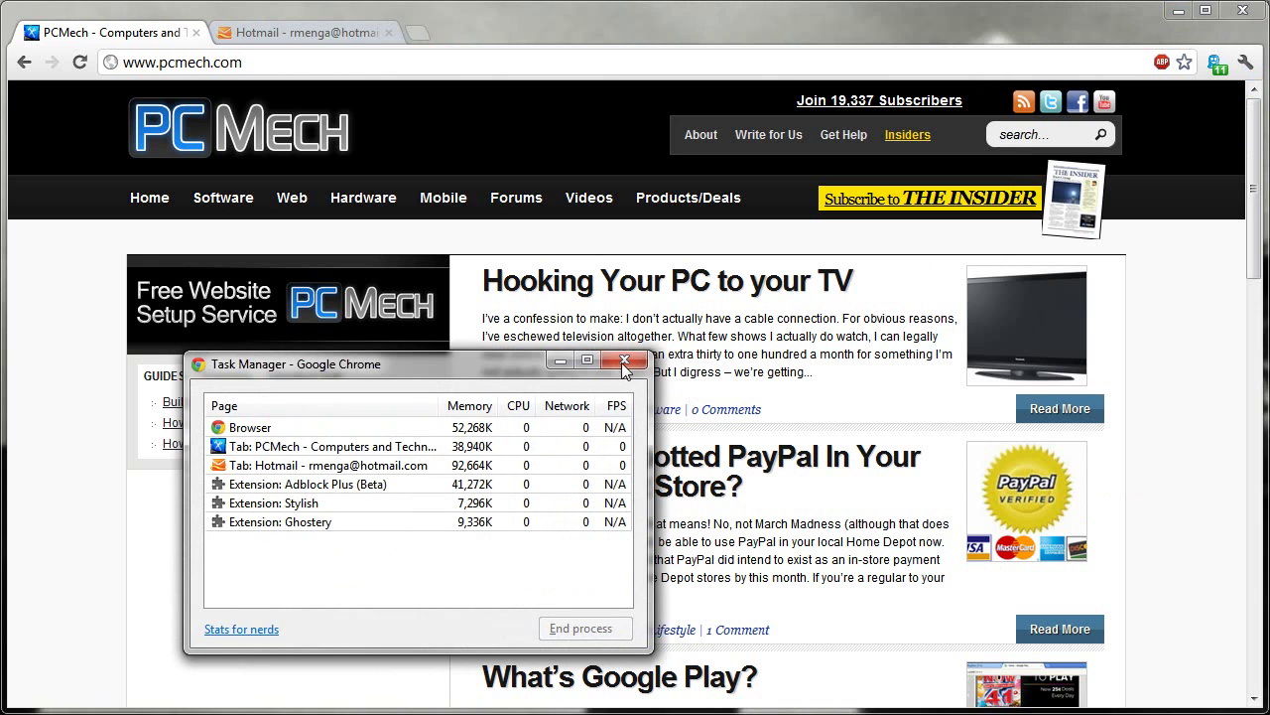
pyautogui.click(624, 360)
# Step: Open the Task Manager from the title-bar system menu, then close it again
pyautogui.rightClick(684, 27)
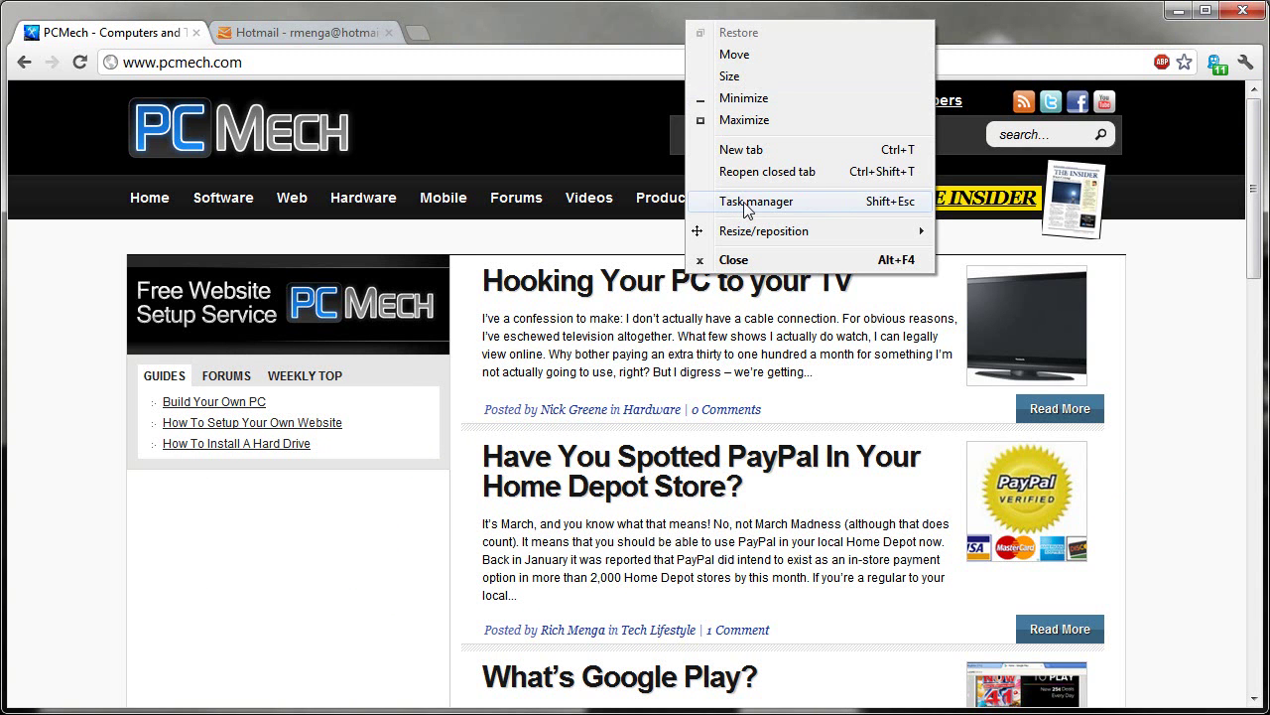
pyautogui.click(531, 24)
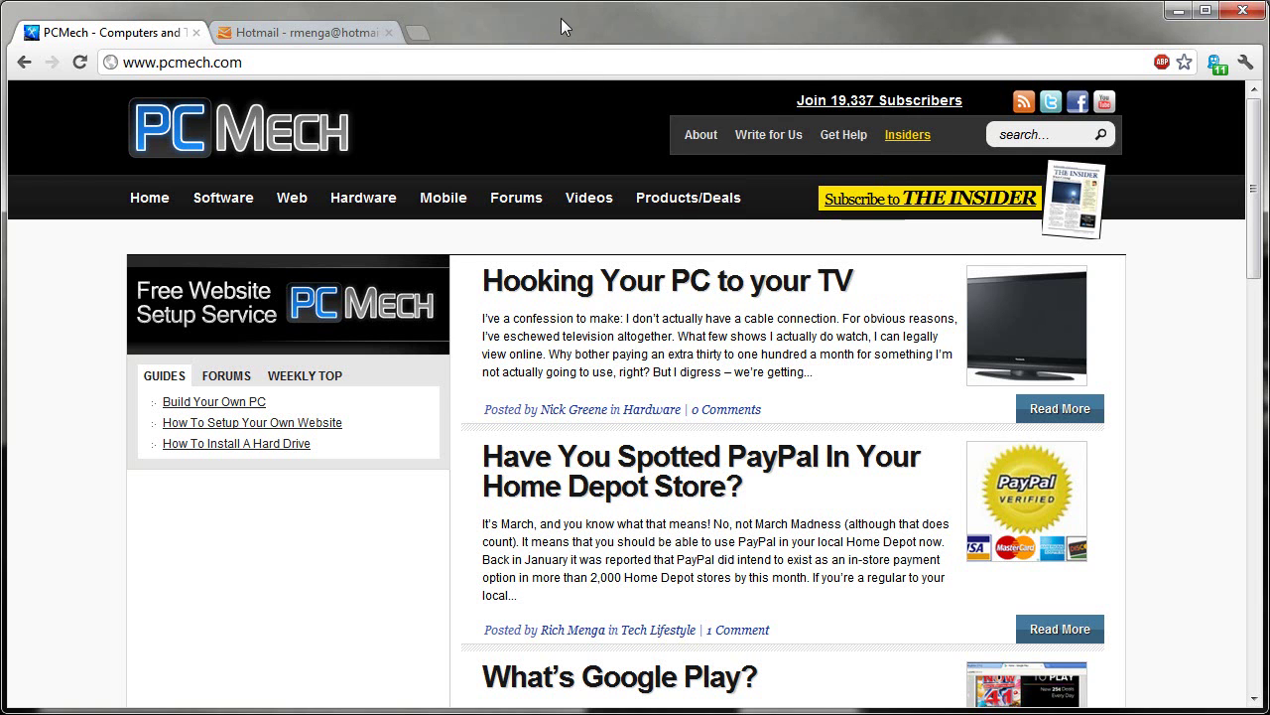
pyautogui.rightClick(561, 20)
pyautogui.click(645, 203)
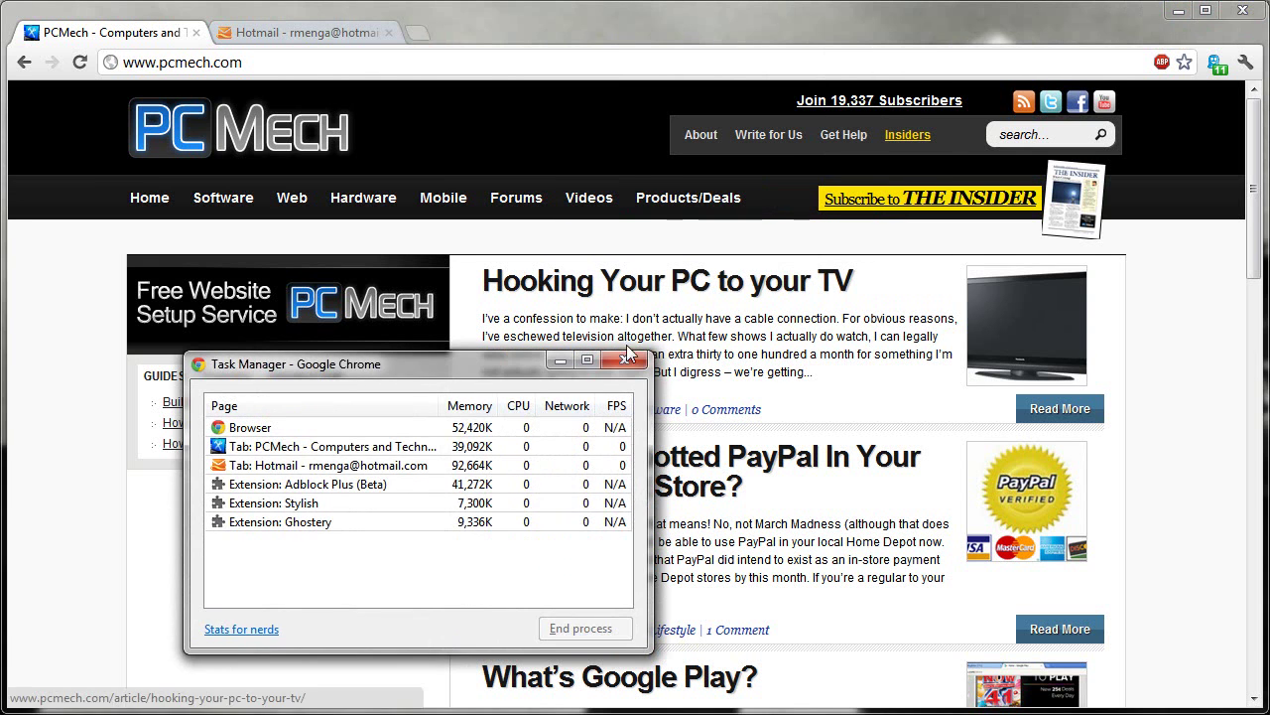
pyautogui.click(627, 357)
# Step: Drag the browser window aside to reveal the desktop and reposition it
pyautogui.click(1243, 62)
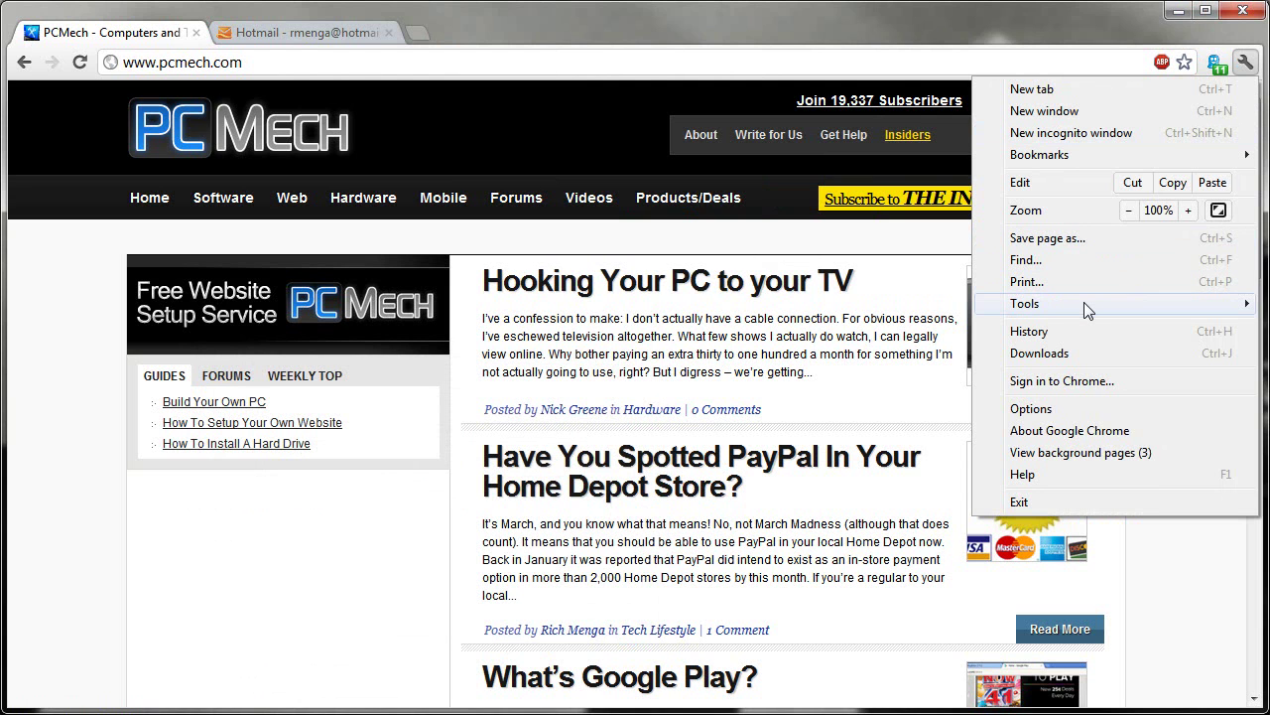
pyautogui.moveTo(1084, 303)
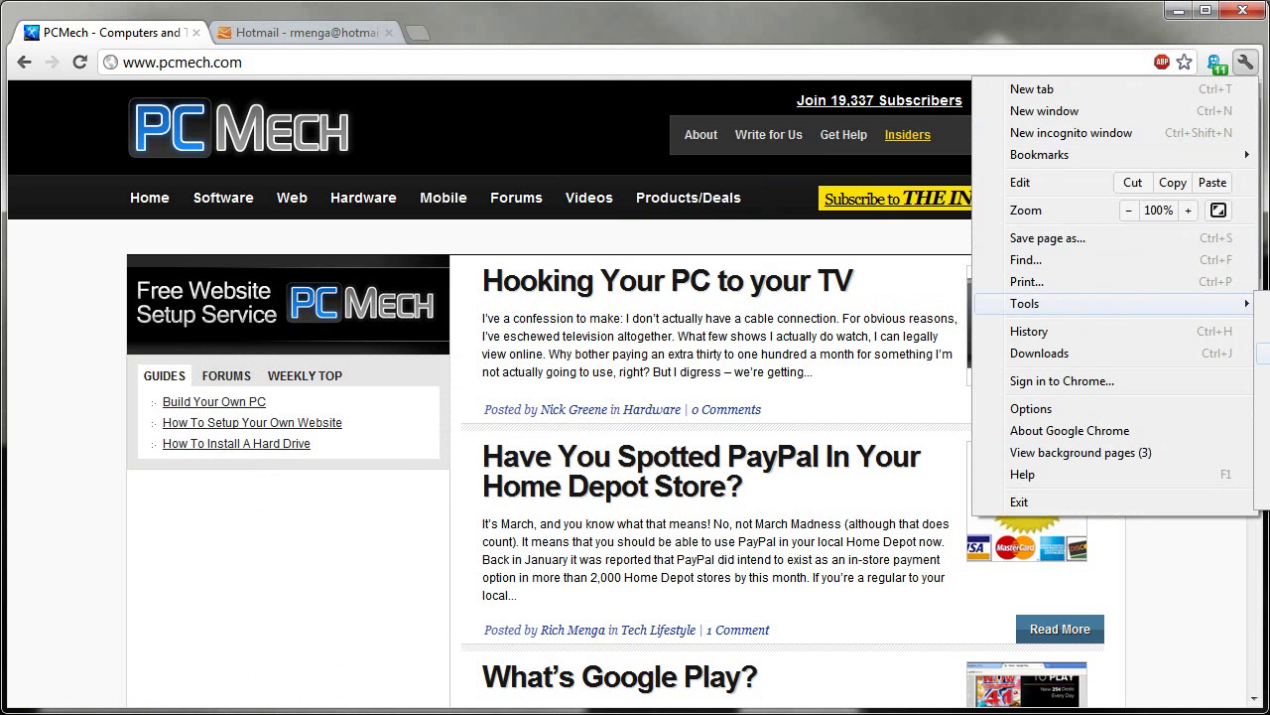
pyautogui.click(1067, 20)
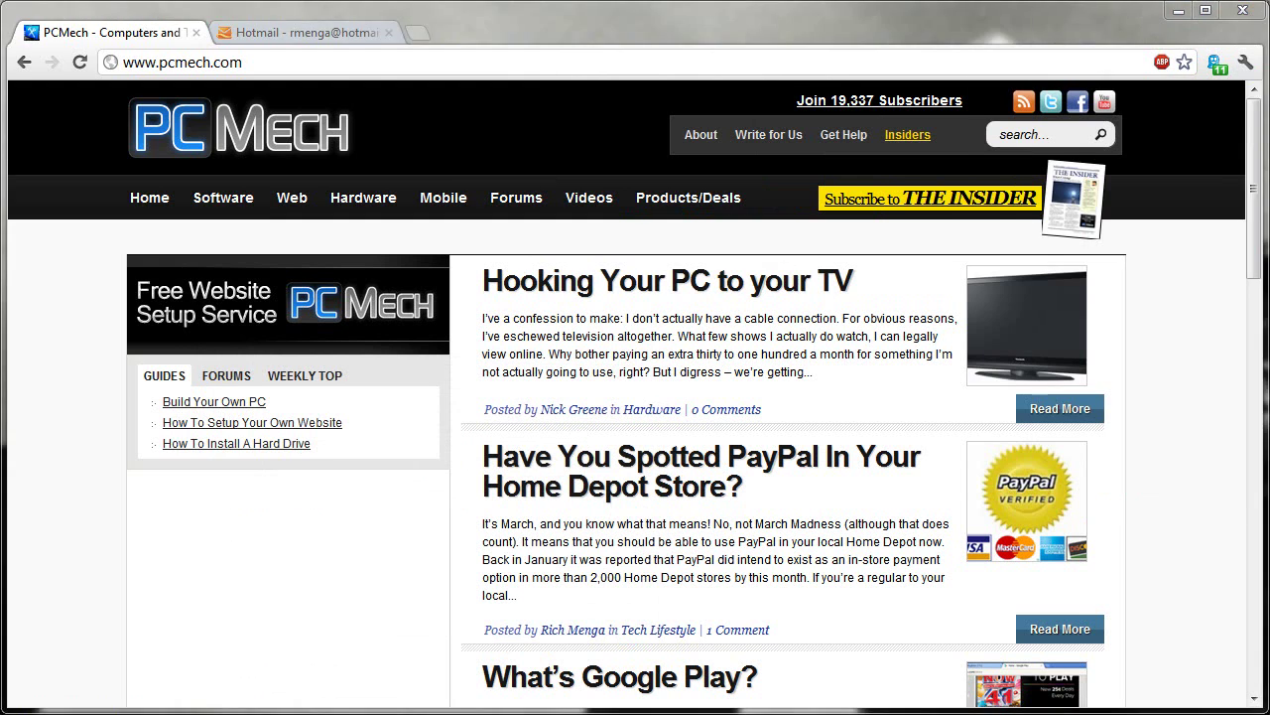
pyautogui.moveTo(1067, 20); pyautogui.dragTo(816, 40)
pyautogui.moveTo(895, 58); pyautogui.dragTo(620, 45)
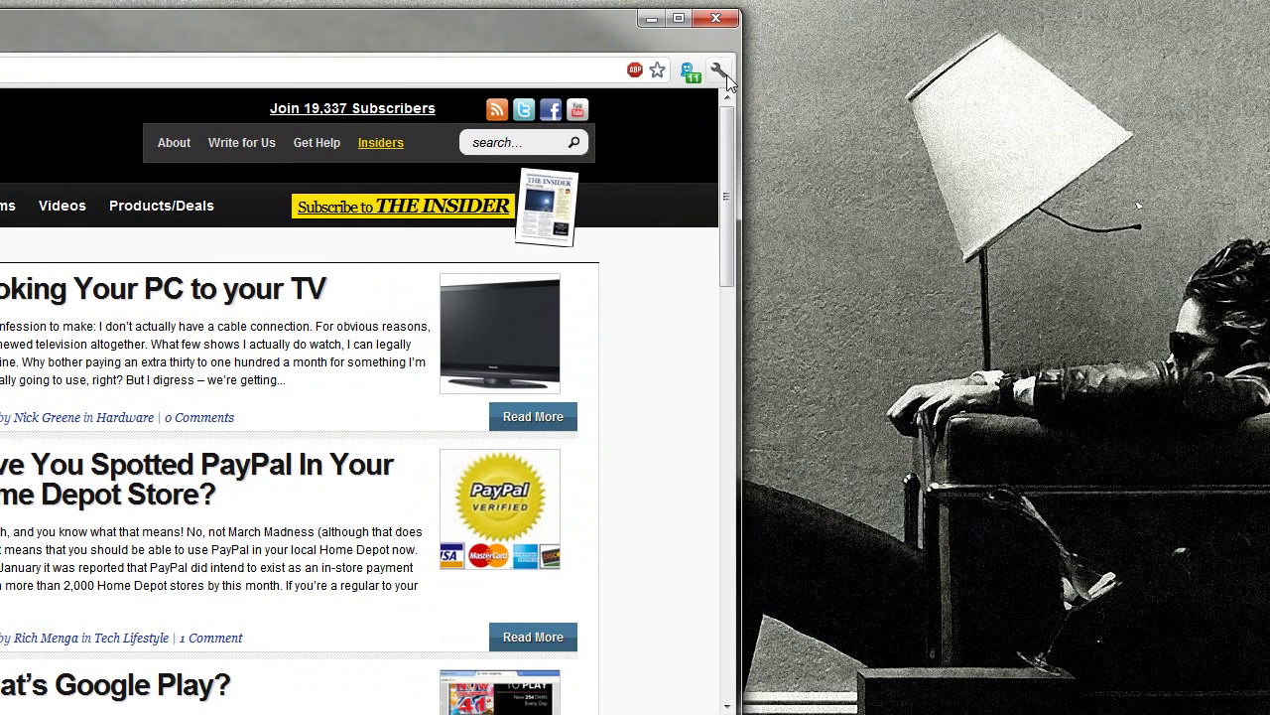
# Step: Resize the browser window to 1280x720 (720p) through the title-bar Resize/reposition menu
pyautogui.click(717, 70)
pyautogui.moveTo(638, 320)
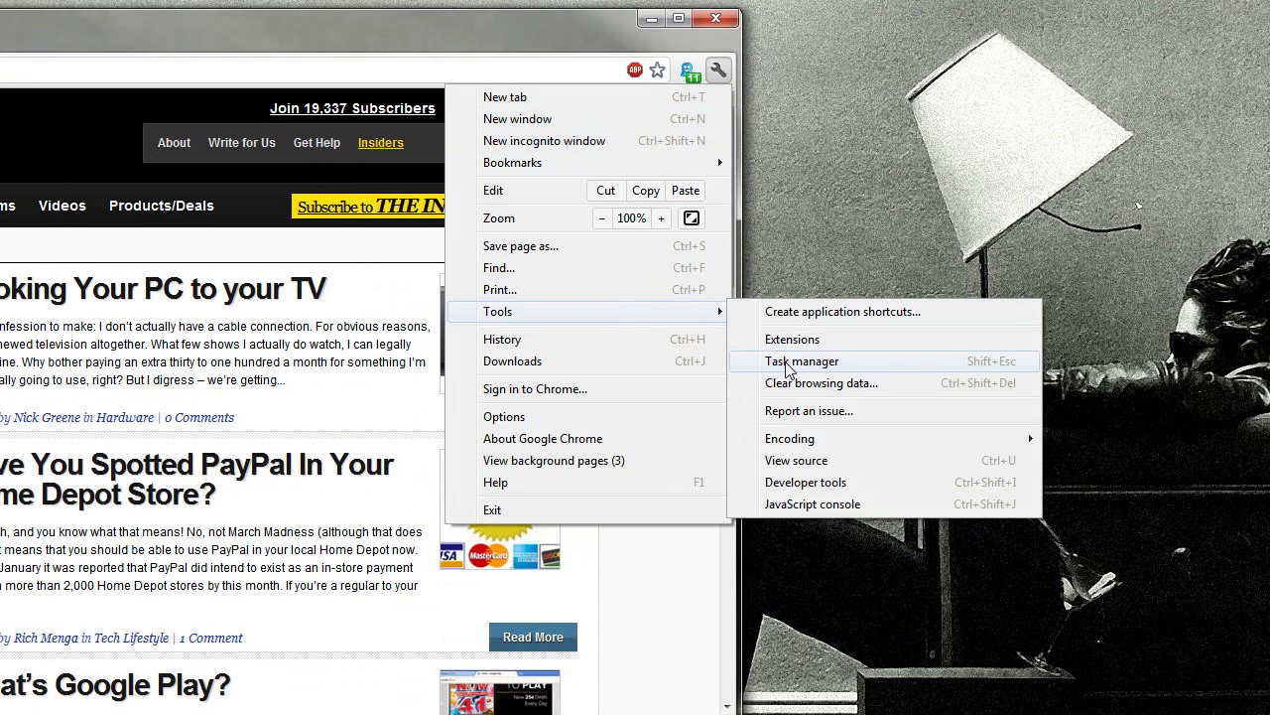
pyautogui.press('Escape')
pyautogui.rightClick(477, 48)
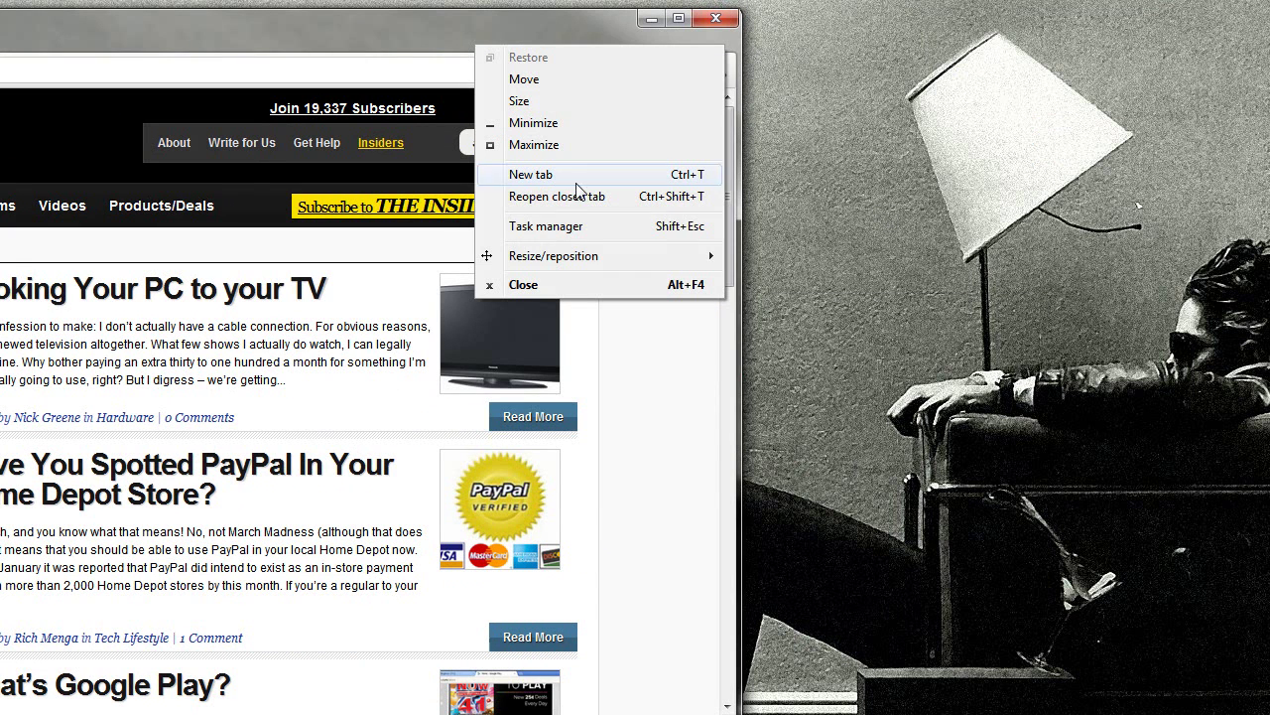
pyautogui.moveTo(593, 261)
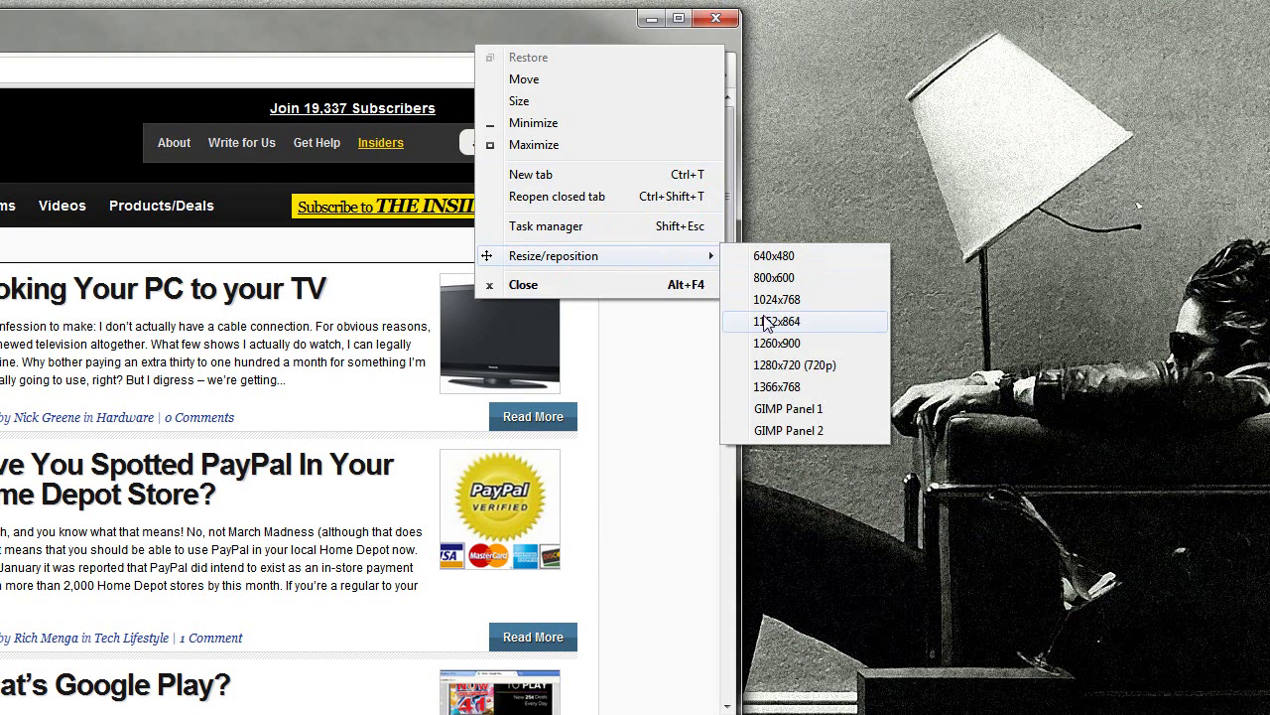
pyautogui.click(785, 369)
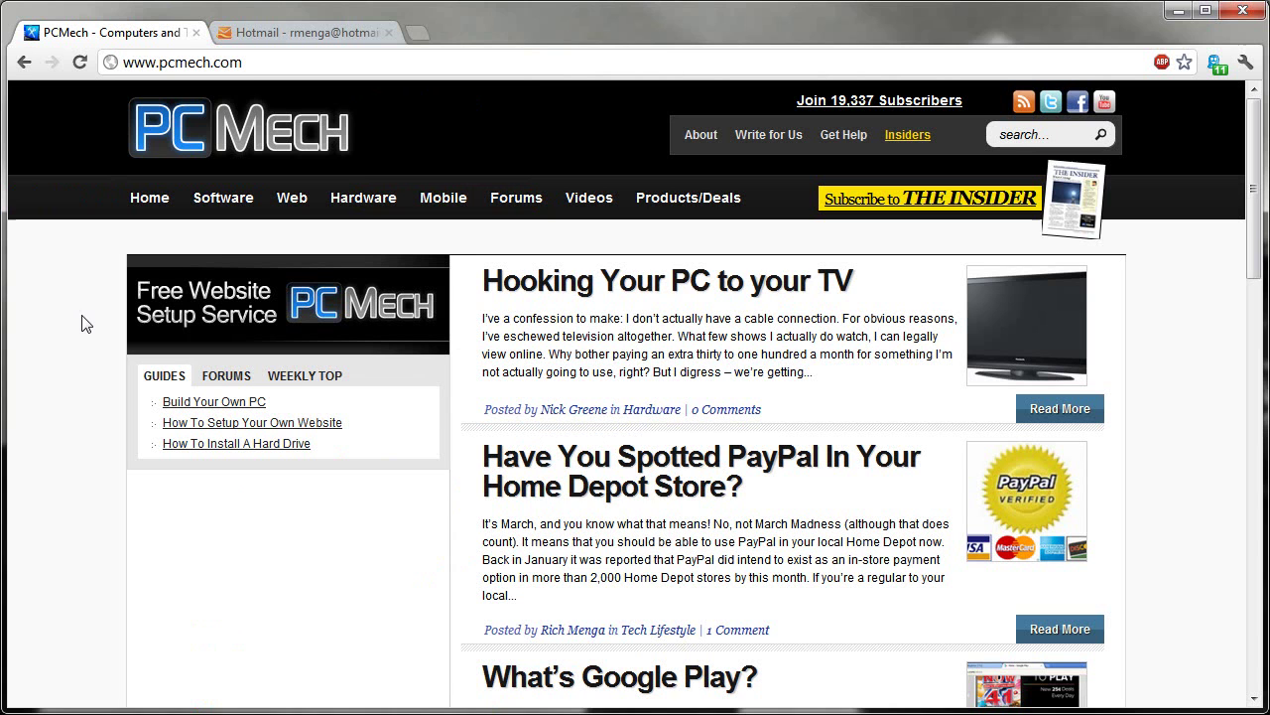
# Step: Open Task Manager with Shift+Esc and select the PCMech and Hotmail tab rows
pyautogui.hotkey('shift', 'Escape')
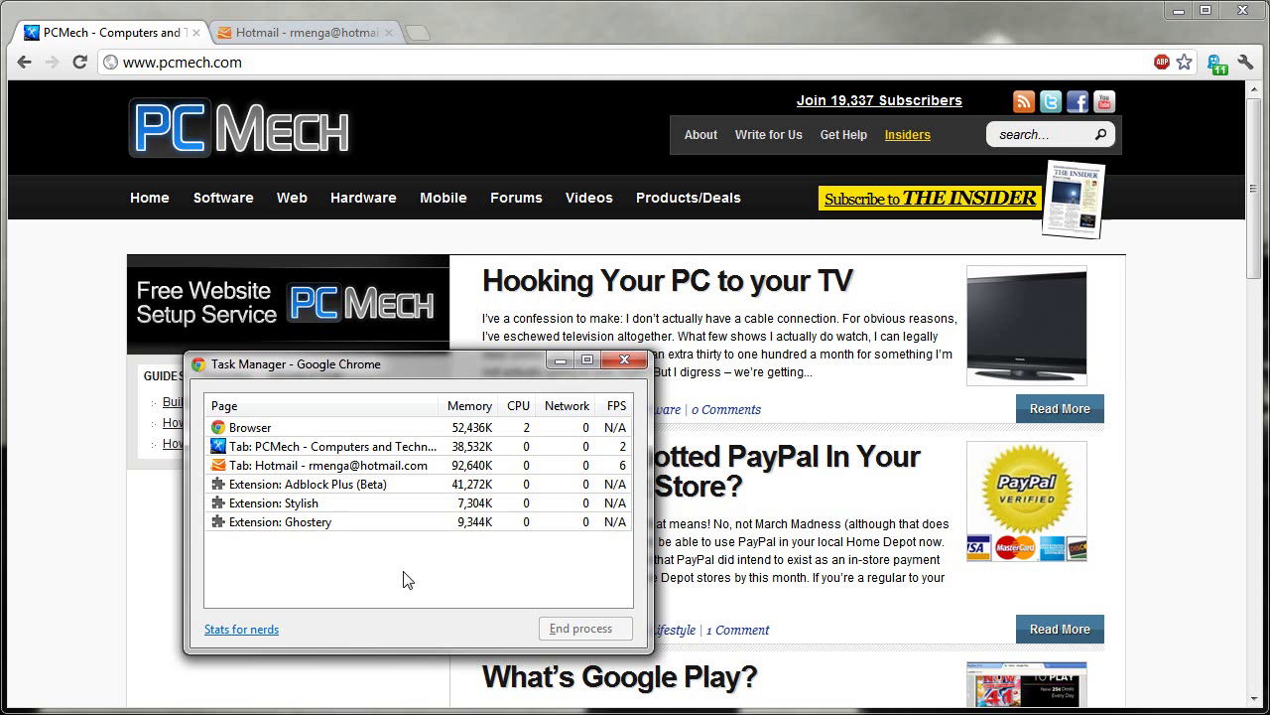
pyautogui.click(298, 446)
pyautogui.click(299, 465)
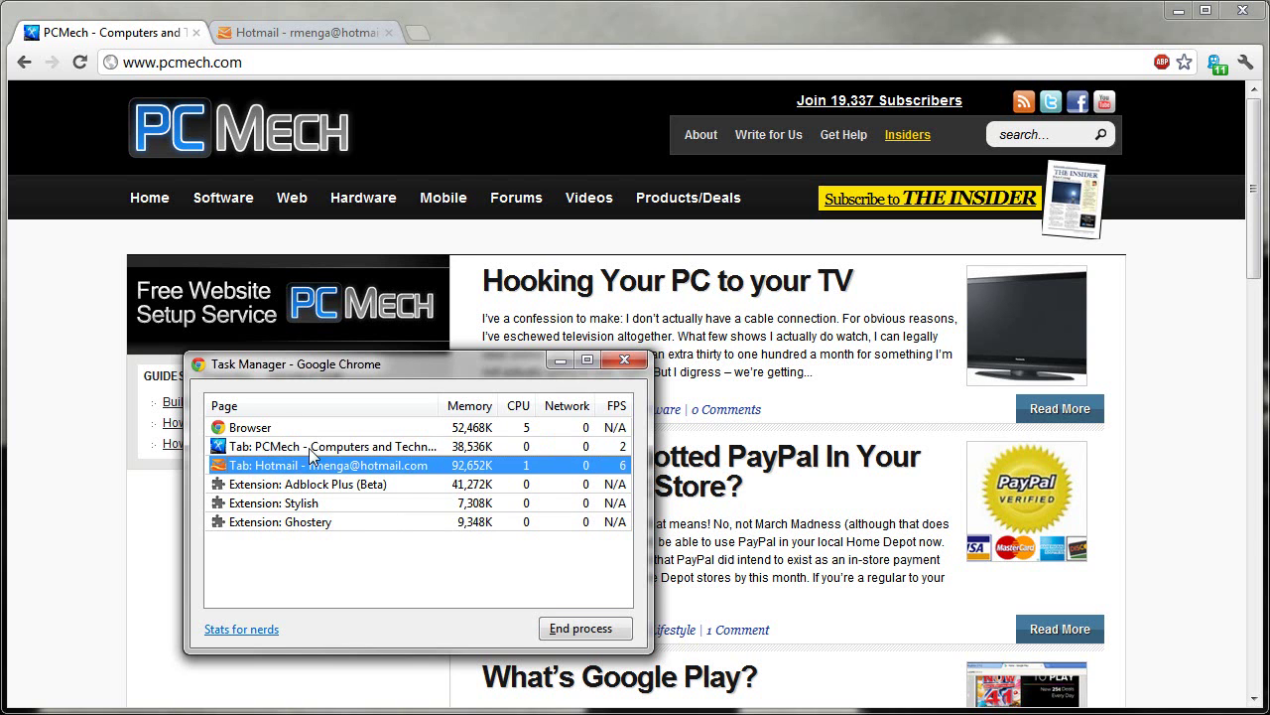
pyautogui.click(309, 449)
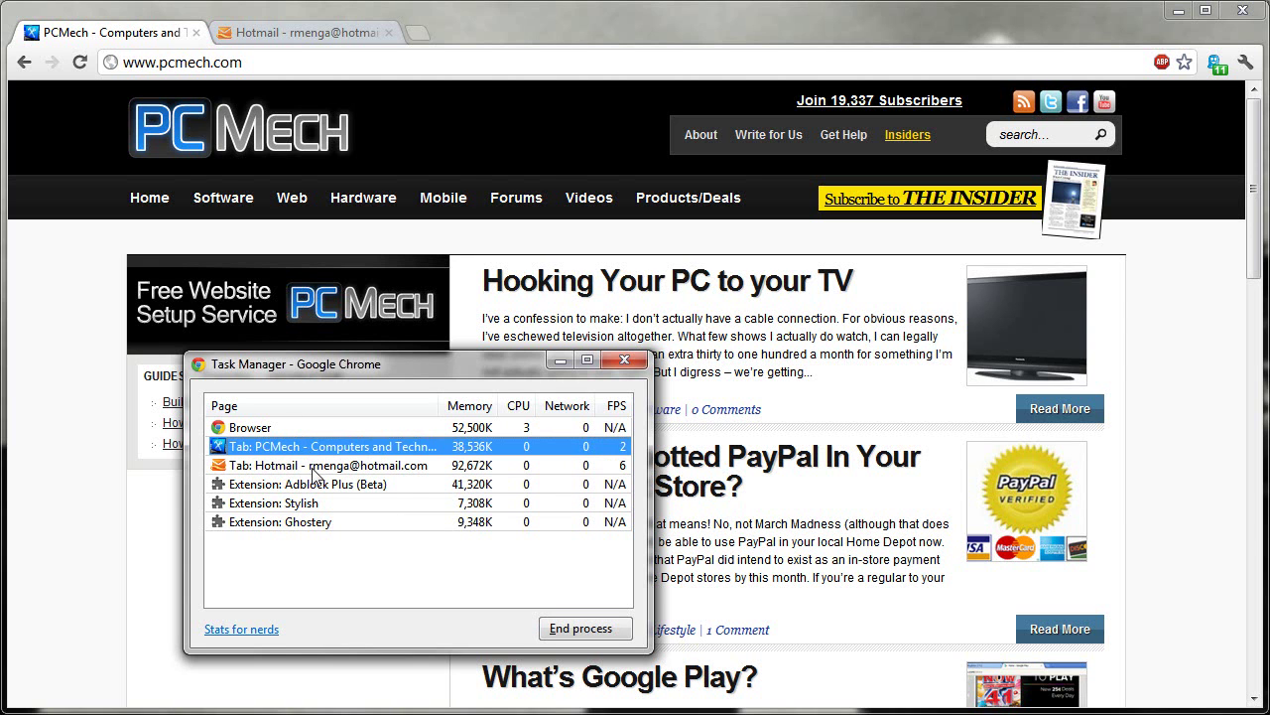
pyautogui.click(421, 466)
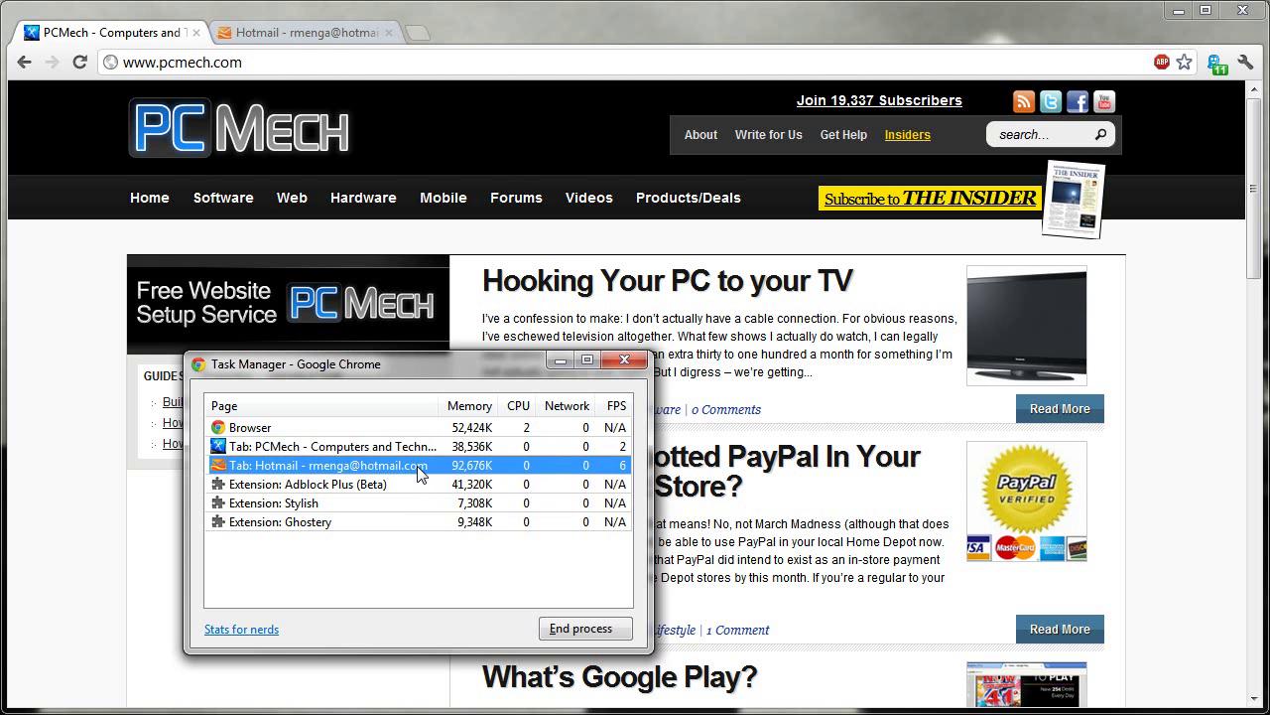
# Step: Switch to the Hotmail tab, visit Junk, return to Inbox, and reopen Task Manager
pyautogui.click(288, 32)
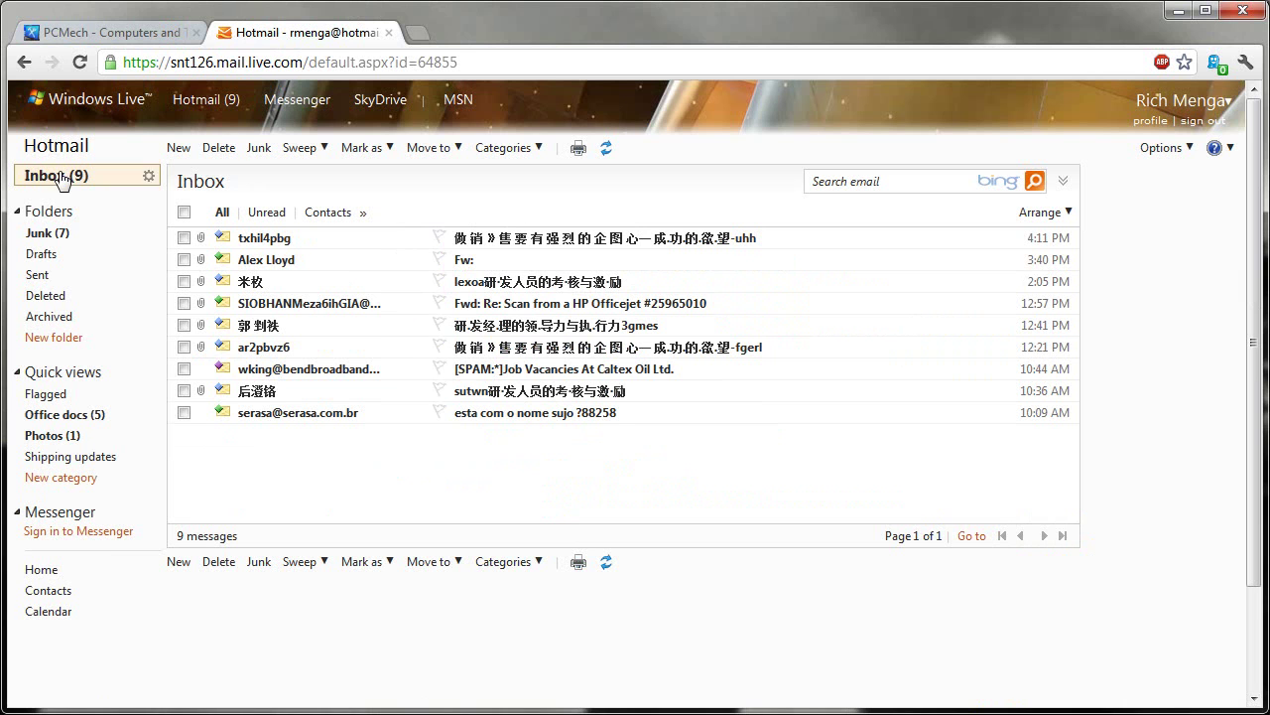
pyautogui.click(54, 239)
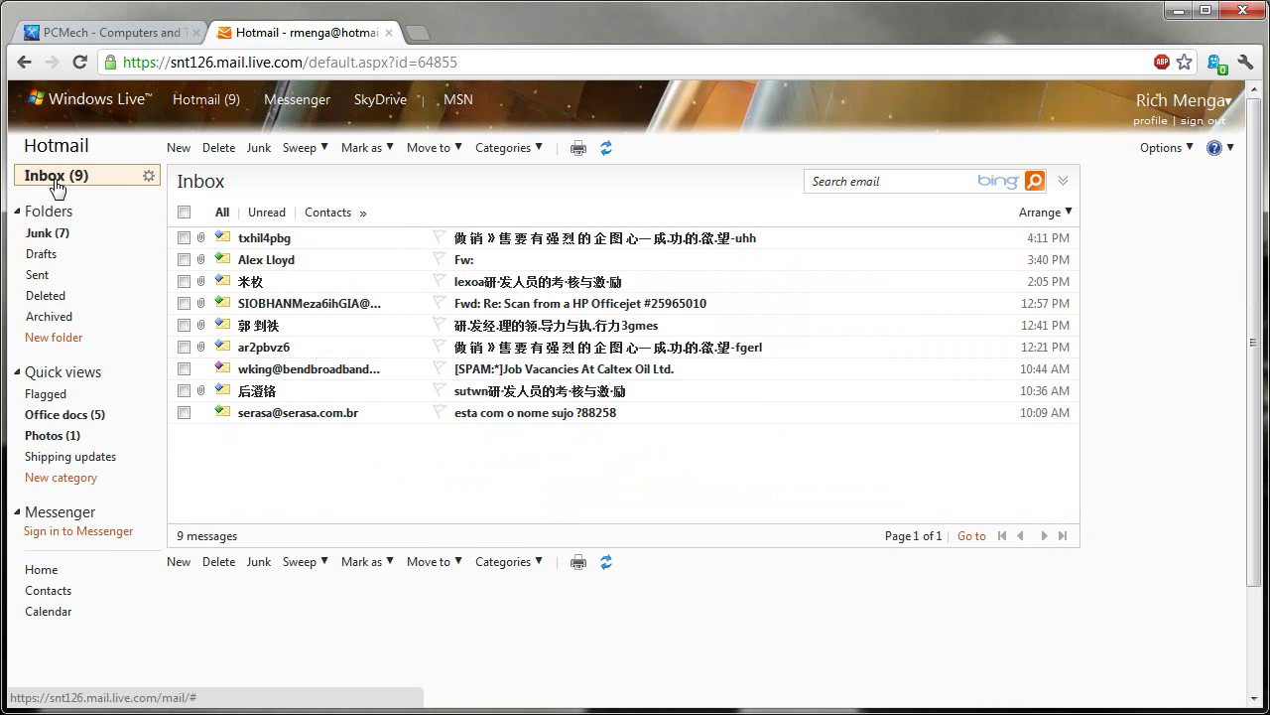
pyautogui.click(53, 176)
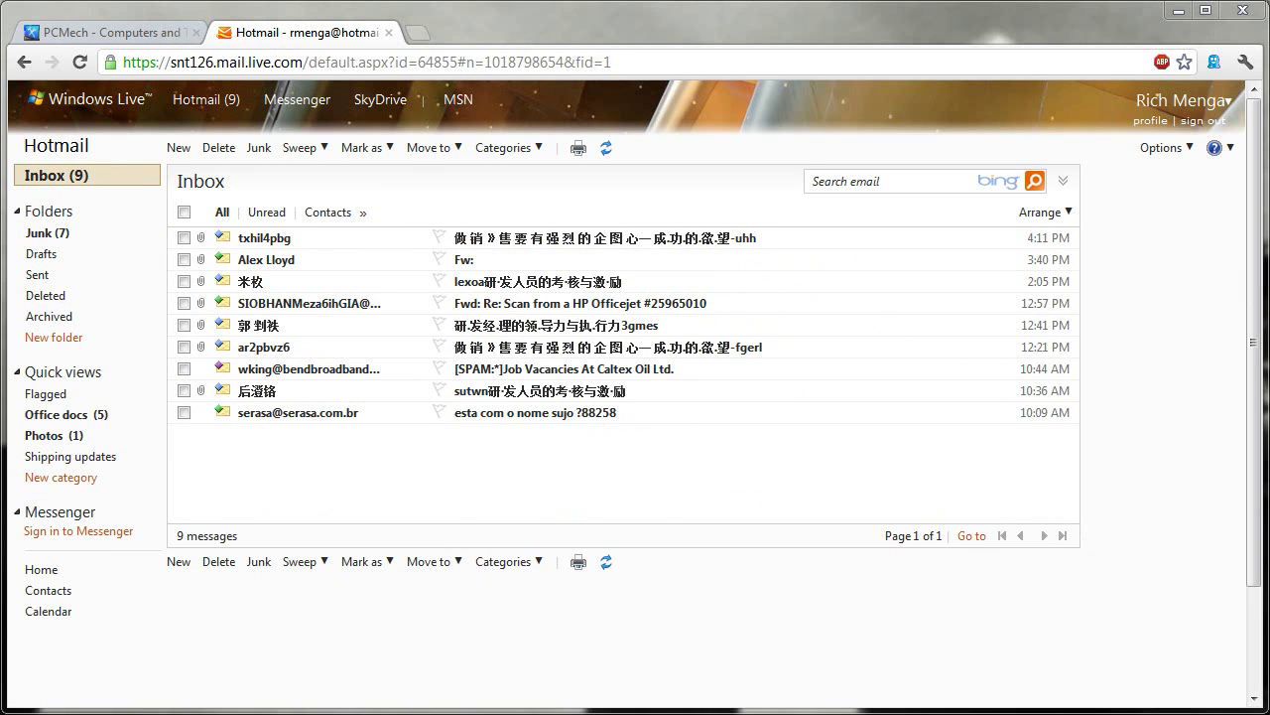
pyautogui.hotkey('shift', 'Escape')
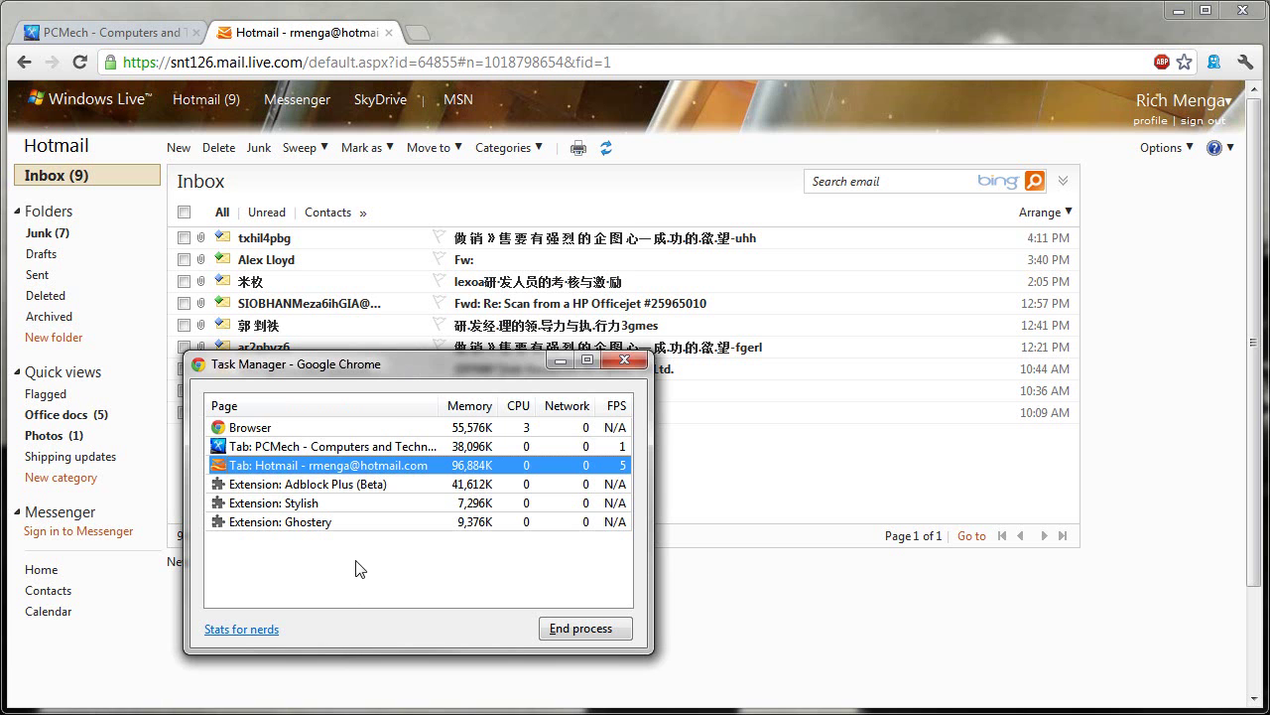
# Step: On the sign-in page, enter the account e-mail address and move to the password field
pyautogui.click(300, 65)
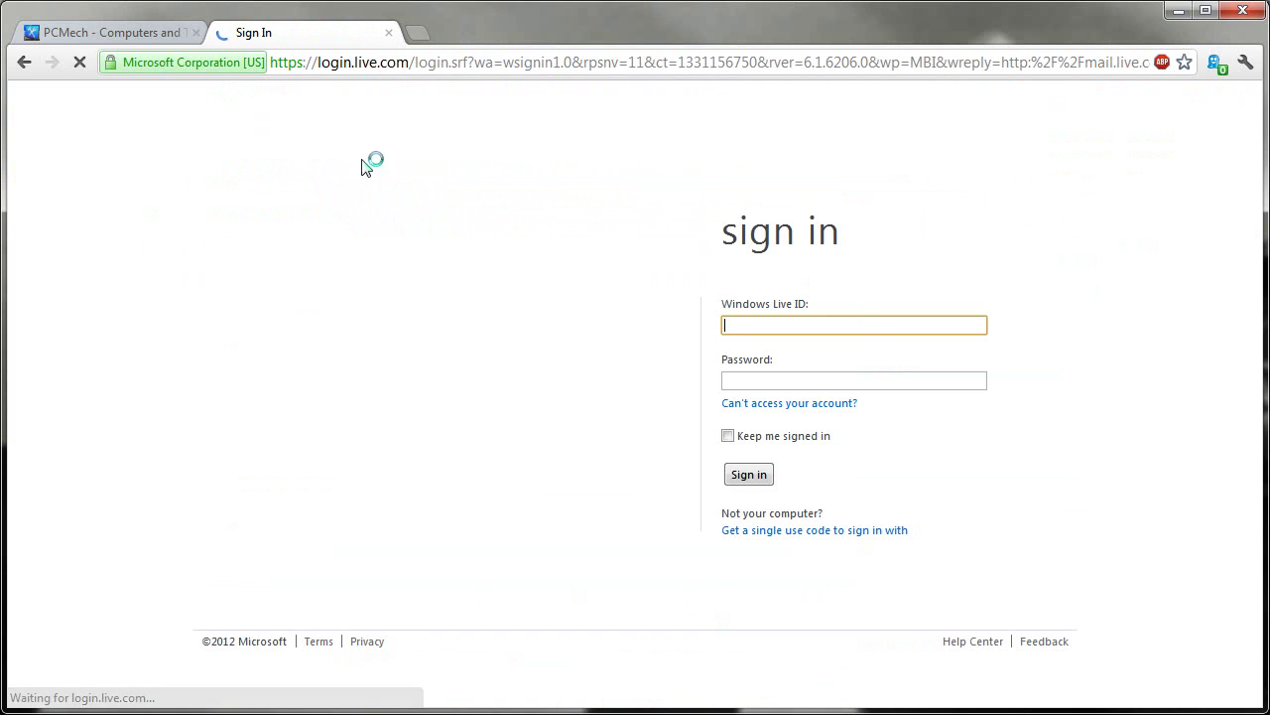
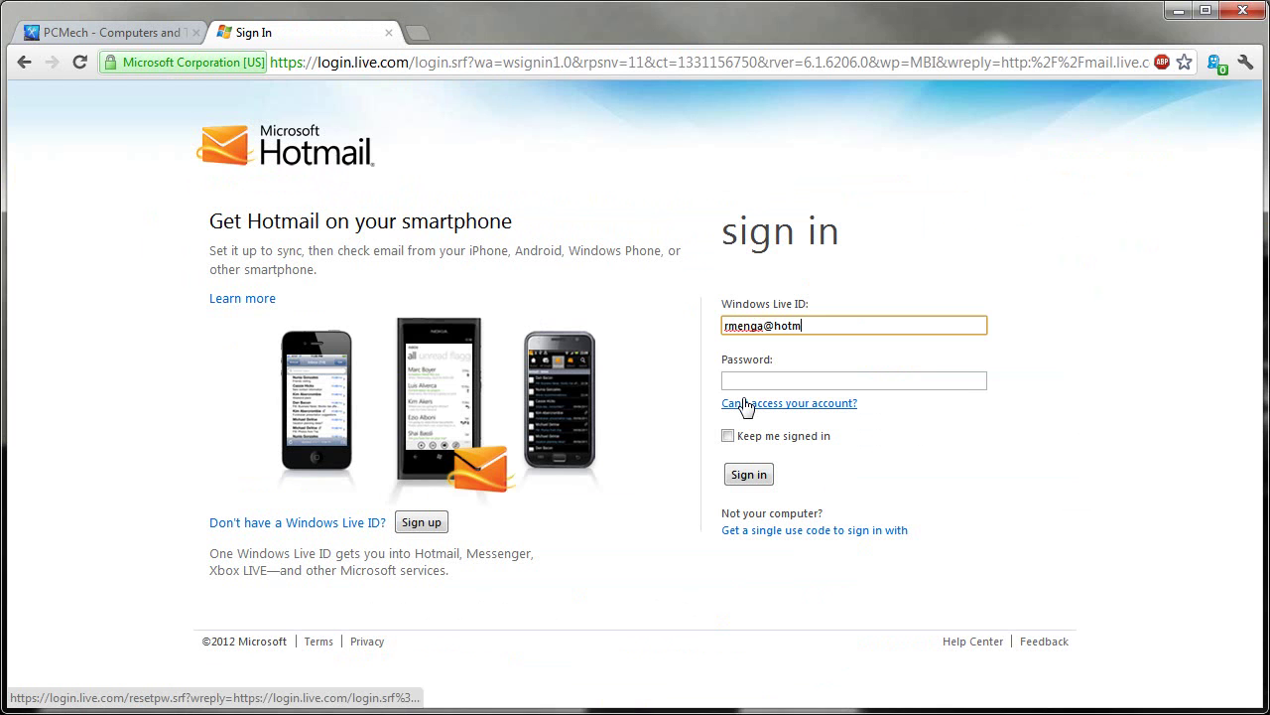
pyautogui.press('Tab')
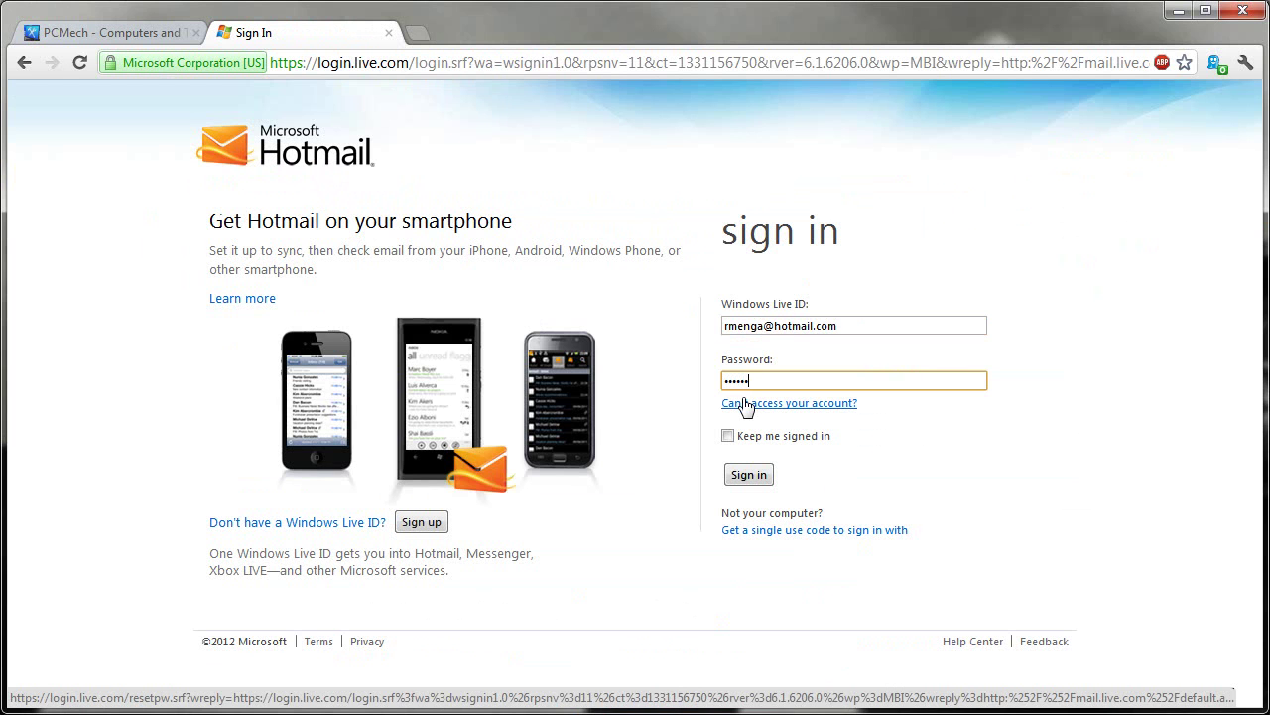
# Step: Sign in, open Task Manager, and select the Ghostery, Adblock Plus and Stylish extension rows
pyautogui.press('Return')
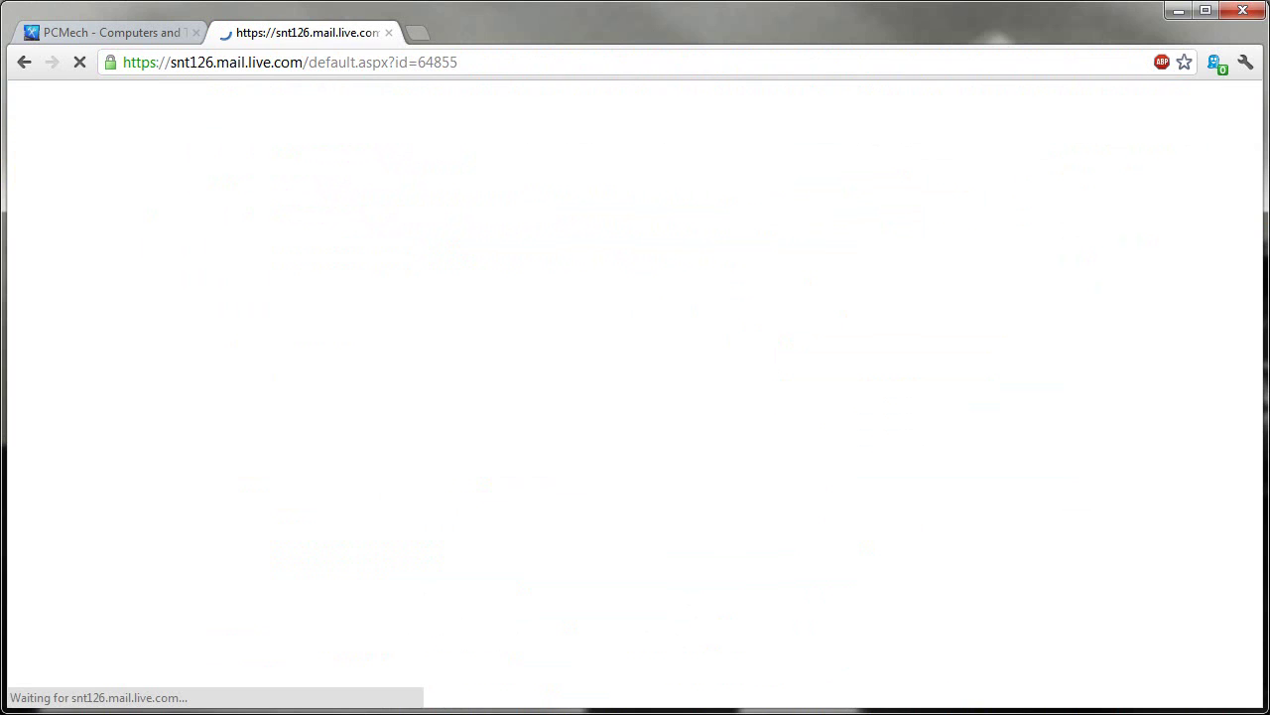
pyautogui.hotkey('shift', 'Escape')
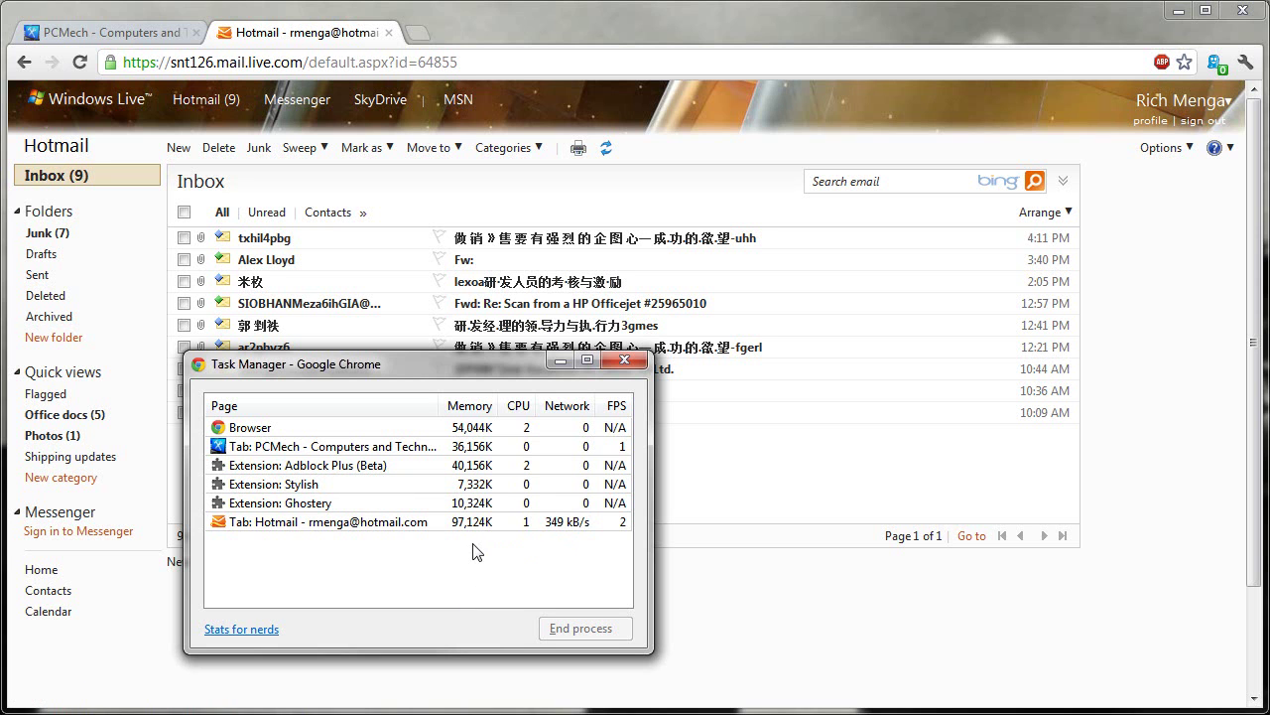
pyautogui.click(314, 502)
pyautogui.click(307, 467)
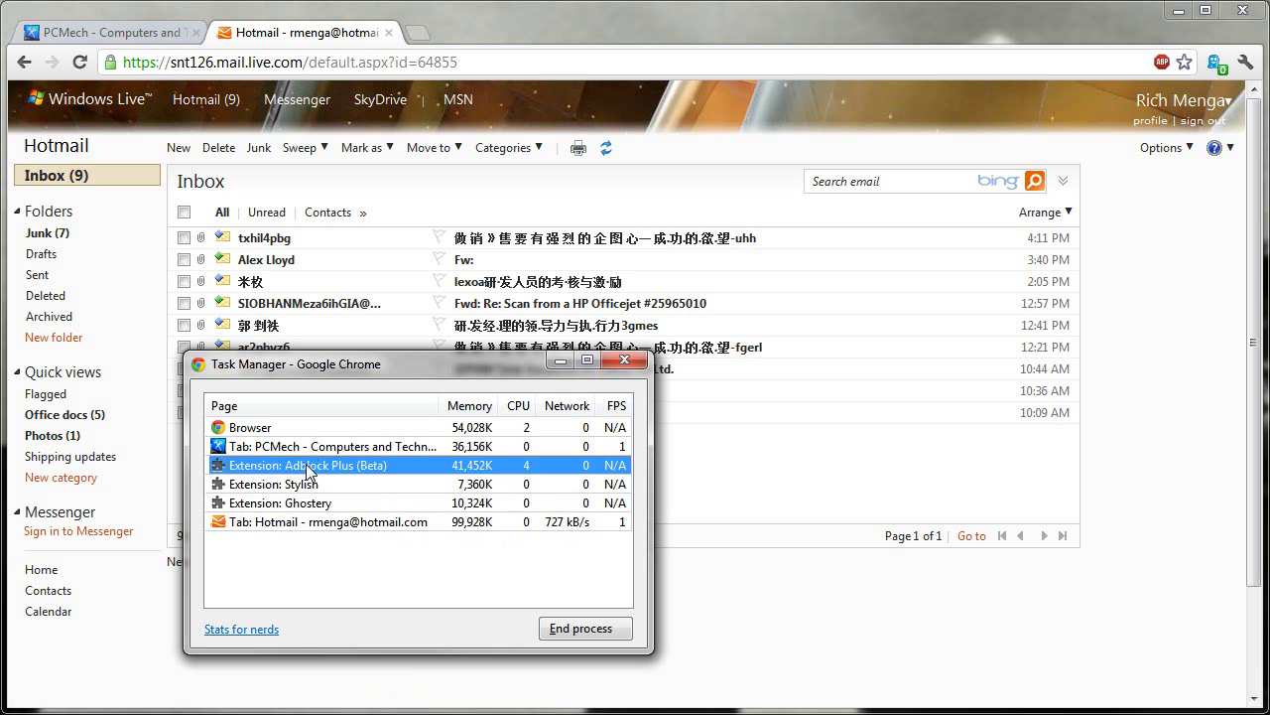
pyautogui.click(296, 502)
pyautogui.click(292, 485)
pyautogui.click(302, 465)
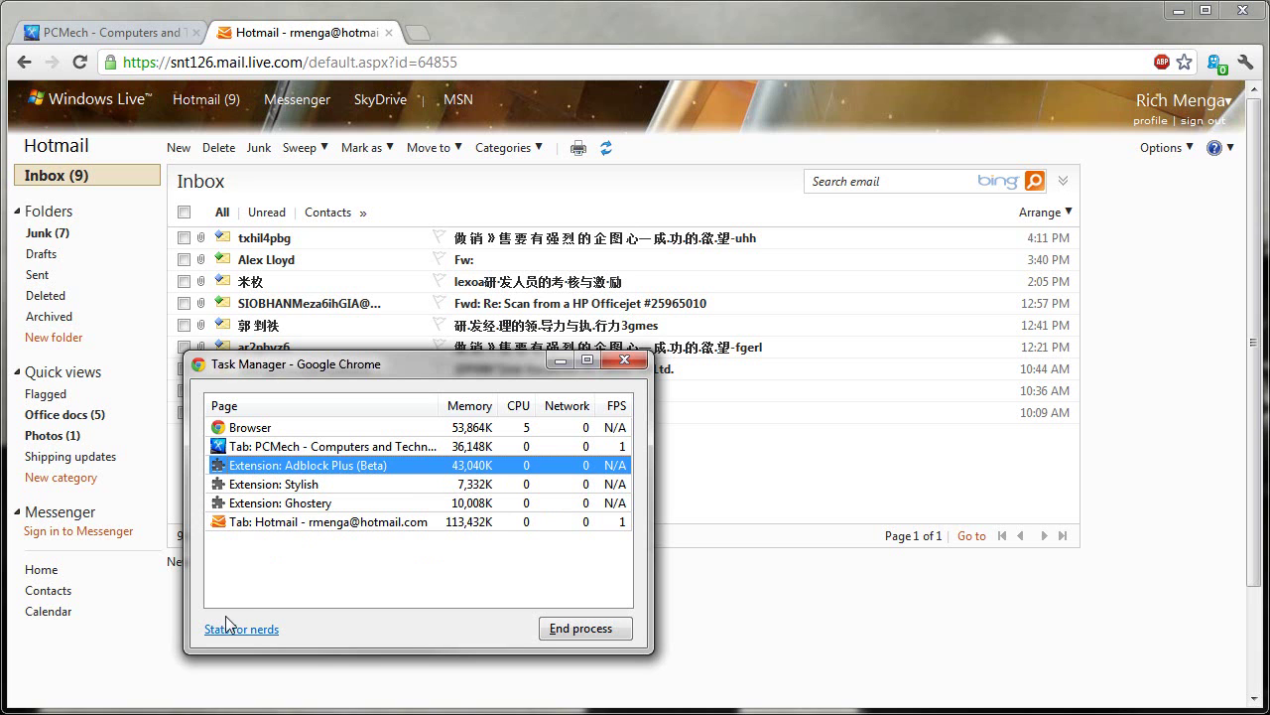
# Step: Open chrome://memory in a new tab via Task Manager's 'Stats for nerds' link
pyautogui.click(247, 631)
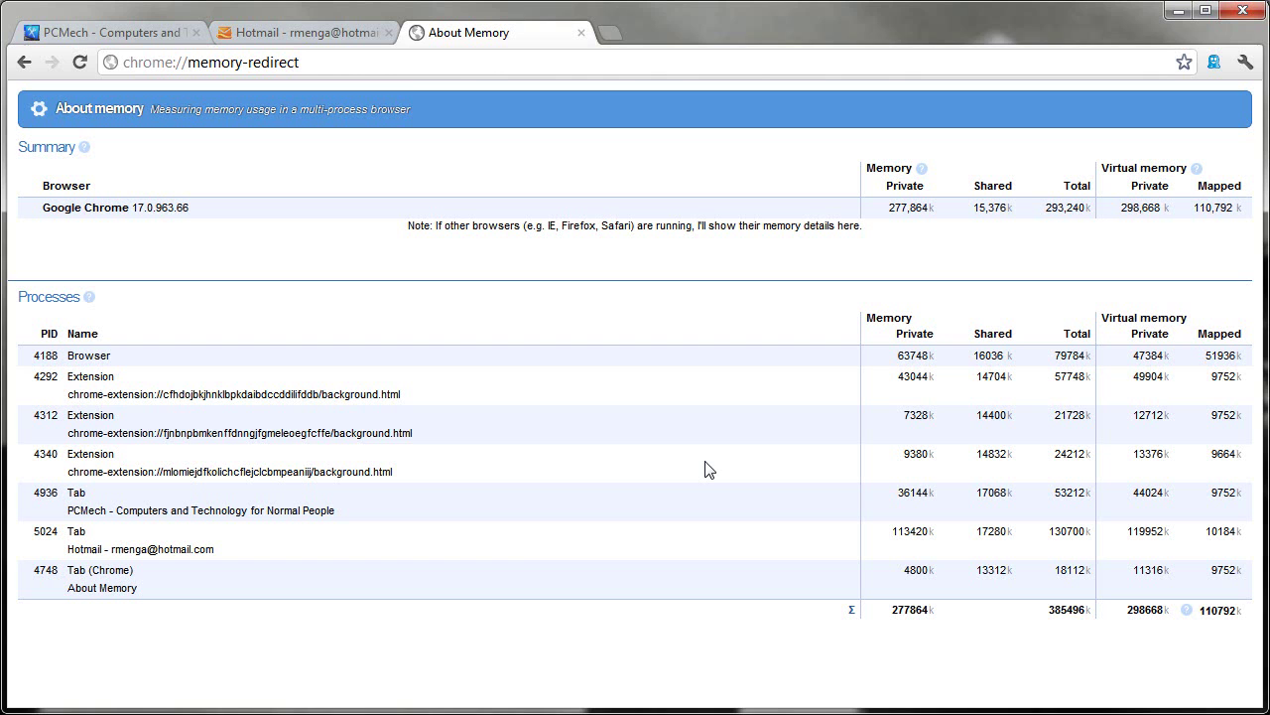
# Step: Close the Hotmail tab and reopen Task Manager with Shift+Esc
pyautogui.click(388, 33)
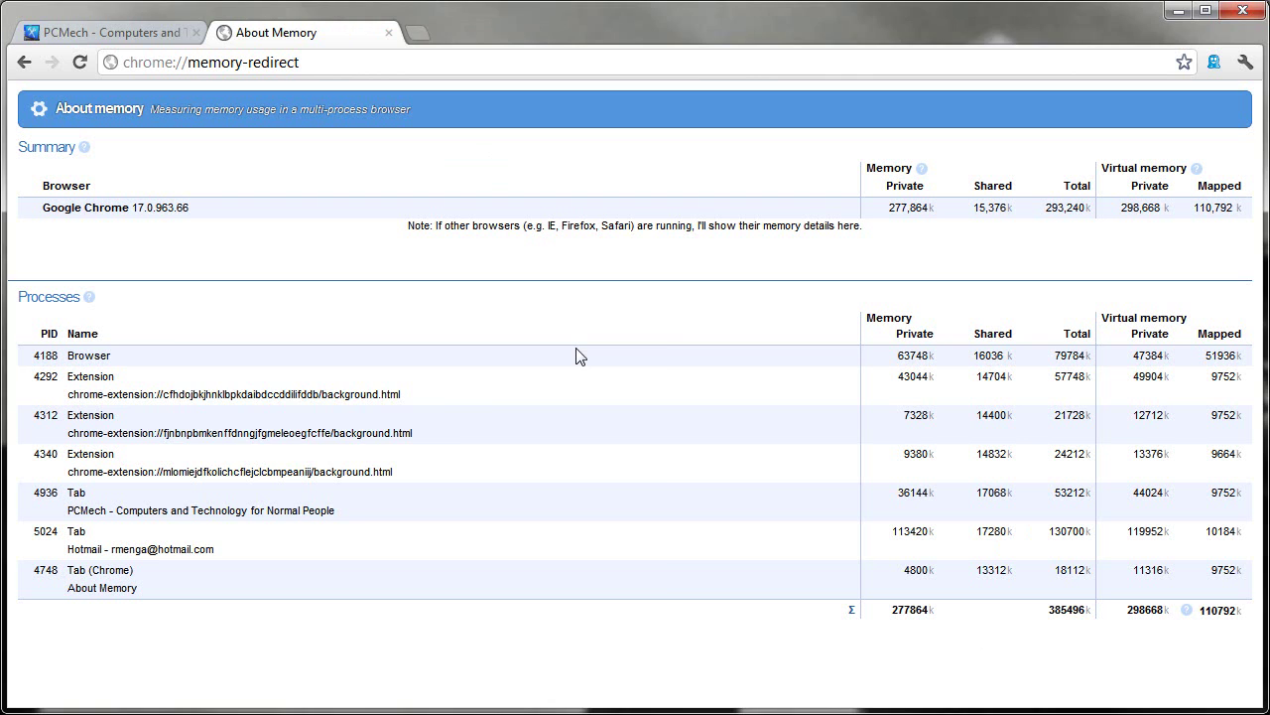
pyautogui.hotkey('shift', 'Escape')
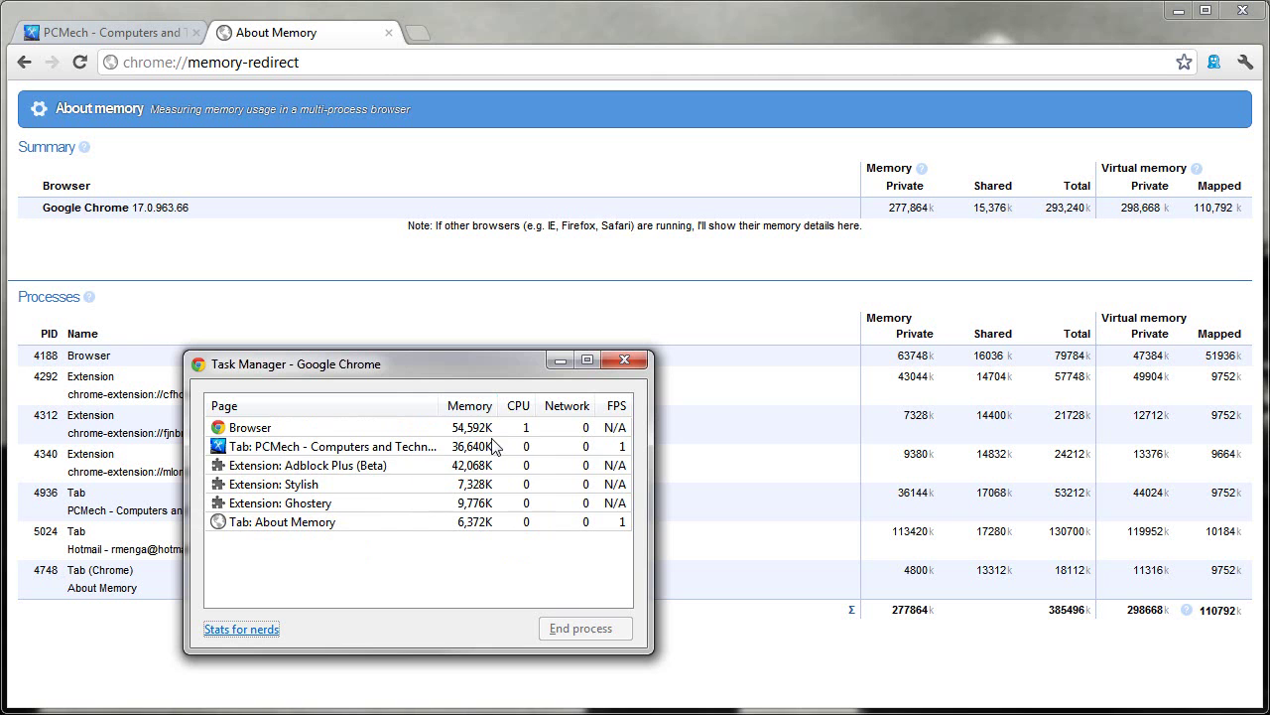
pyautogui.click(317, 466)
pyautogui.click(310, 504)
pyautogui.click(323, 466)
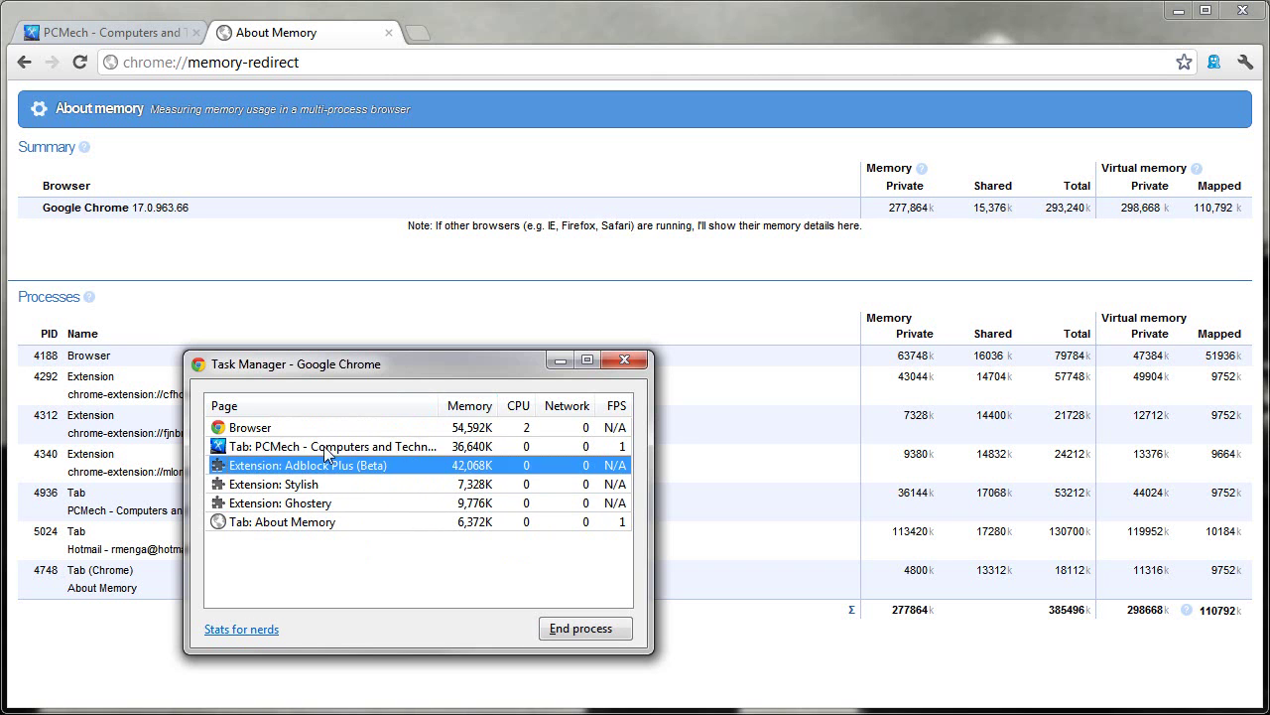
pyautogui.click(324, 446)
pyautogui.click(323, 427)
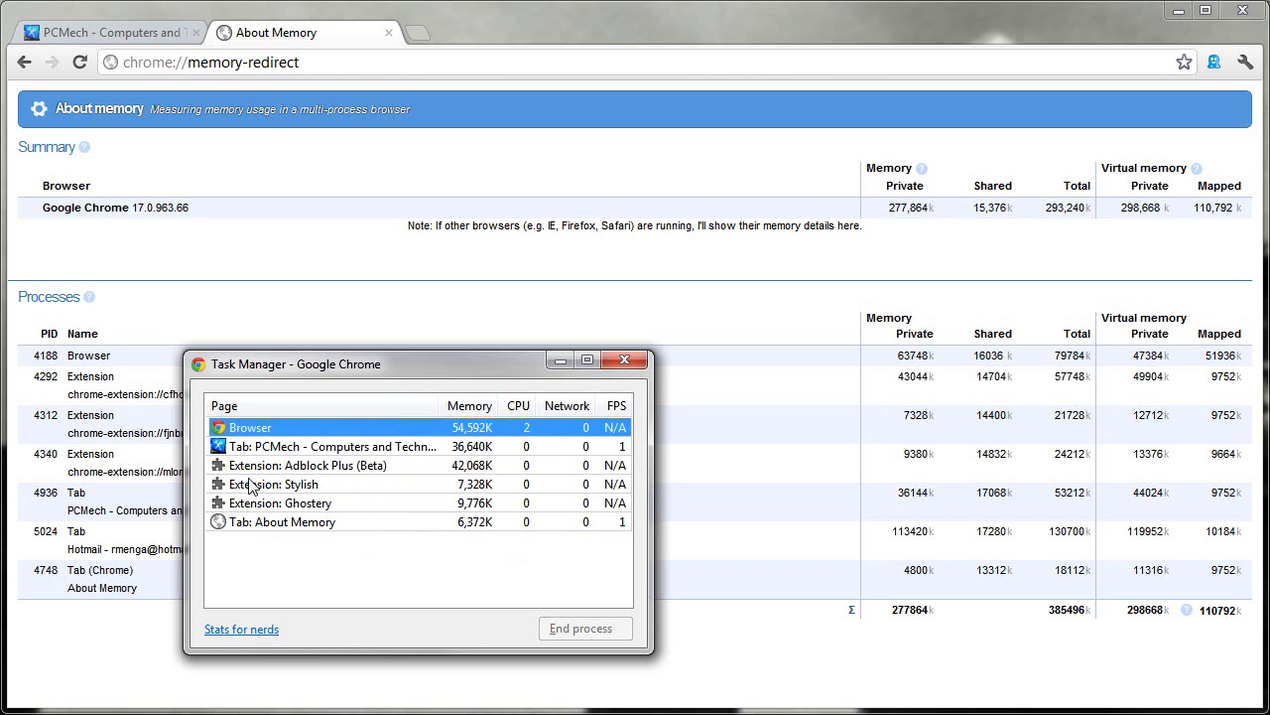
pyautogui.click(639, 364)
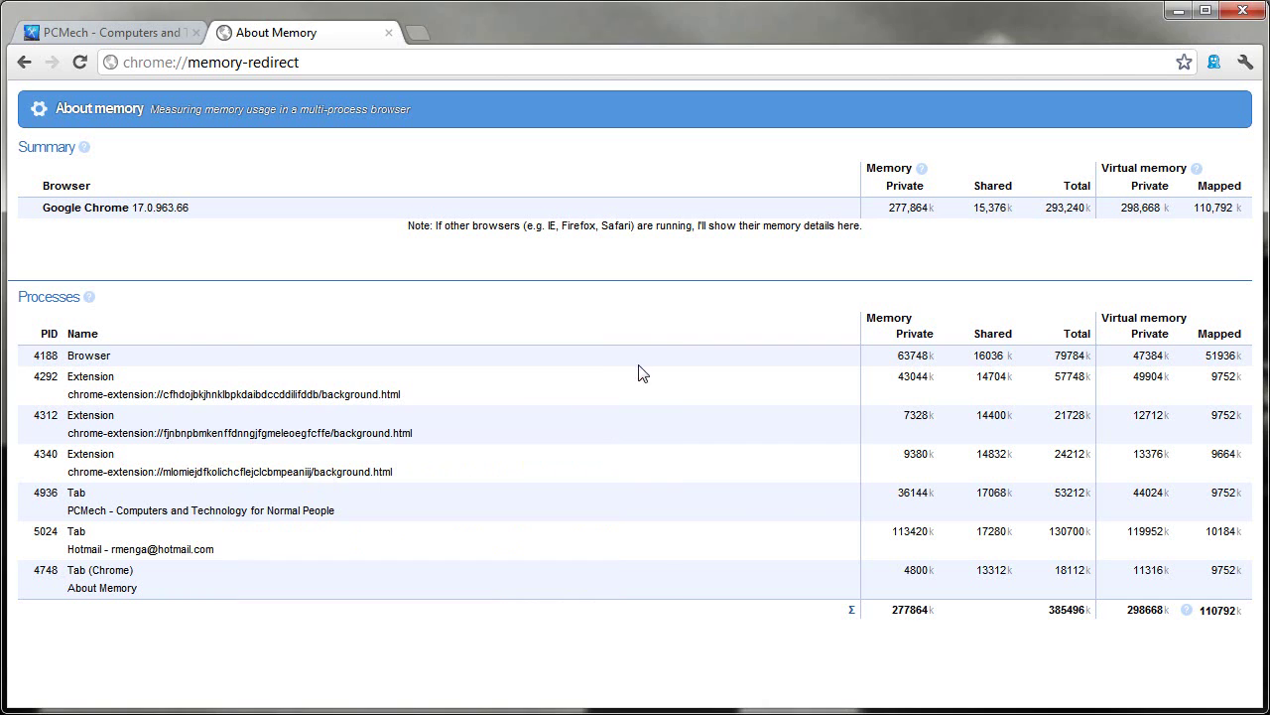
pyautogui.hotkey('shift', 'Escape')
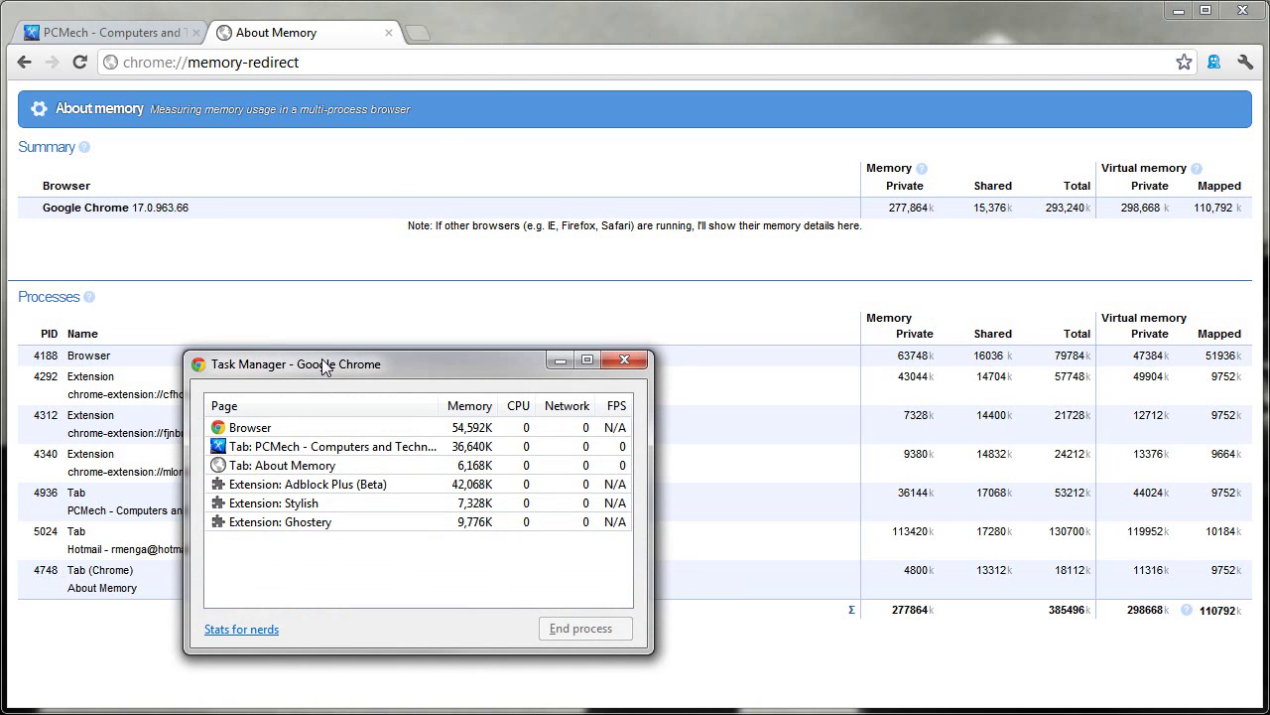
pyautogui.press('Escape')
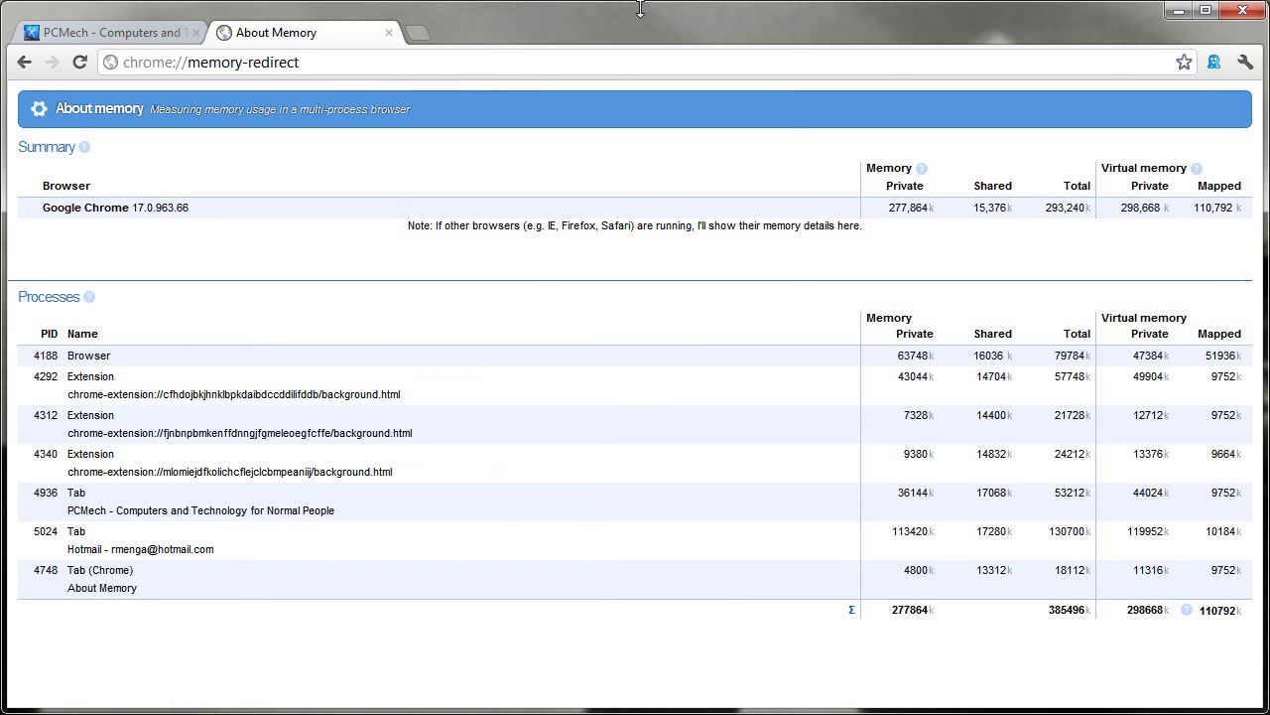
pyautogui.rightClick(538, 24)
pyautogui.click(596, 212)
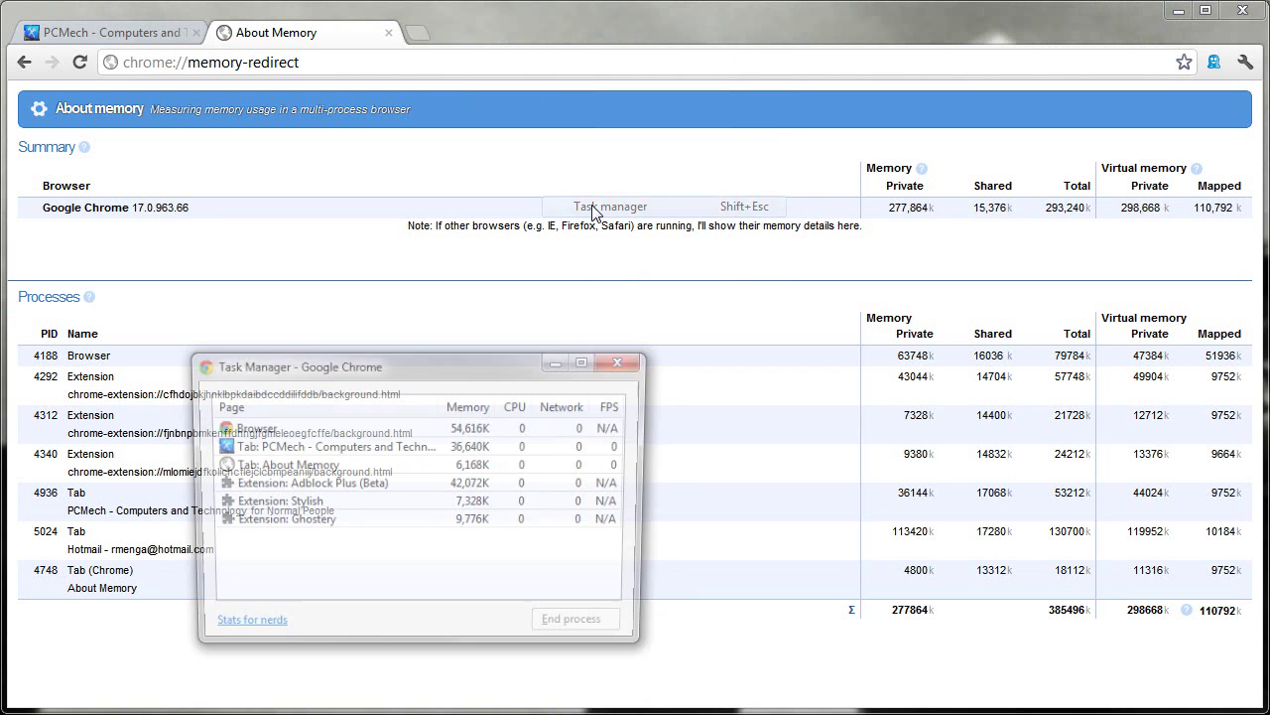
pyautogui.press('Escape')
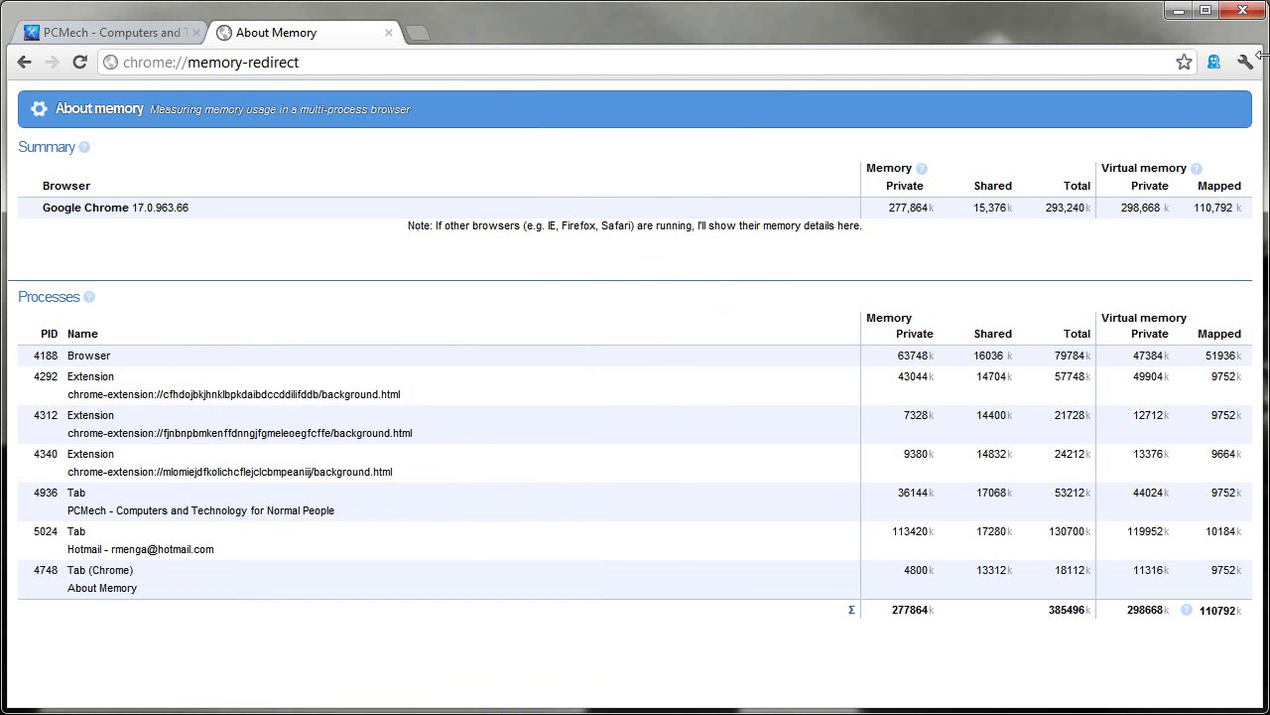
pyautogui.click(1245, 62)
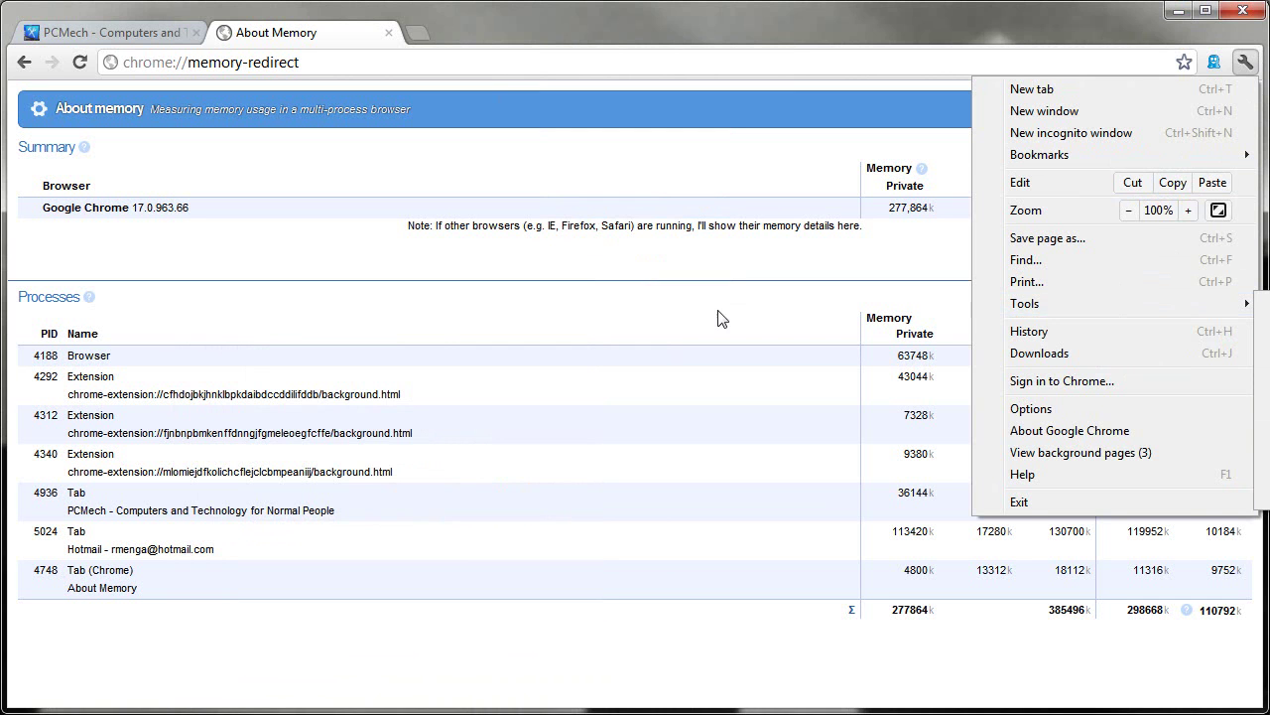
pyautogui.click(590, 316)
pyautogui.hotkey('shift', 'Escape')
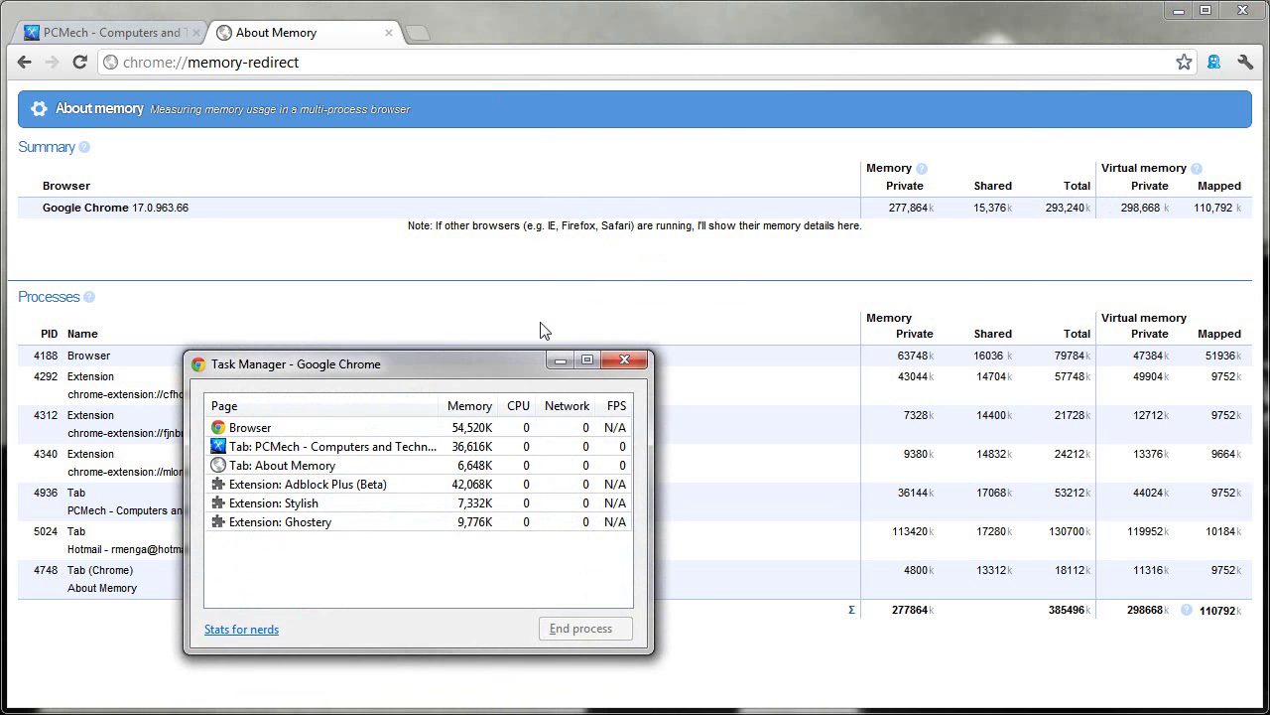
pyautogui.click(308, 449)
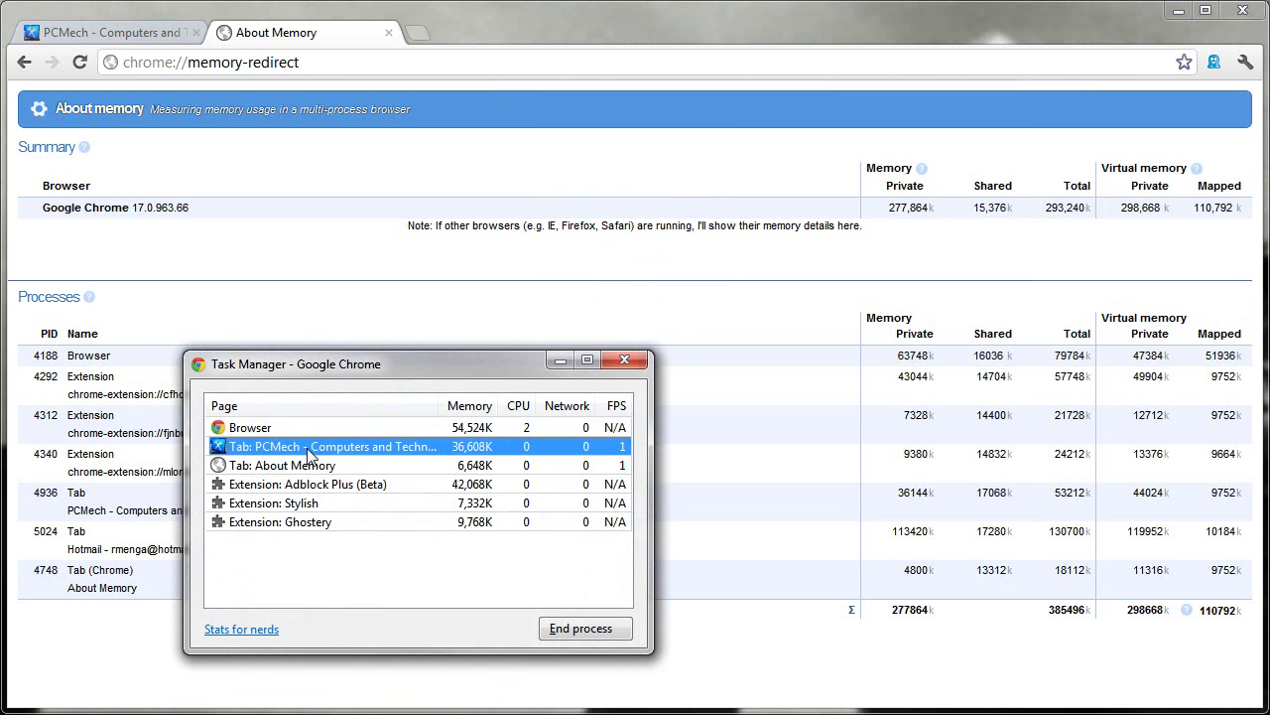
pyautogui.rightClick(308, 452)
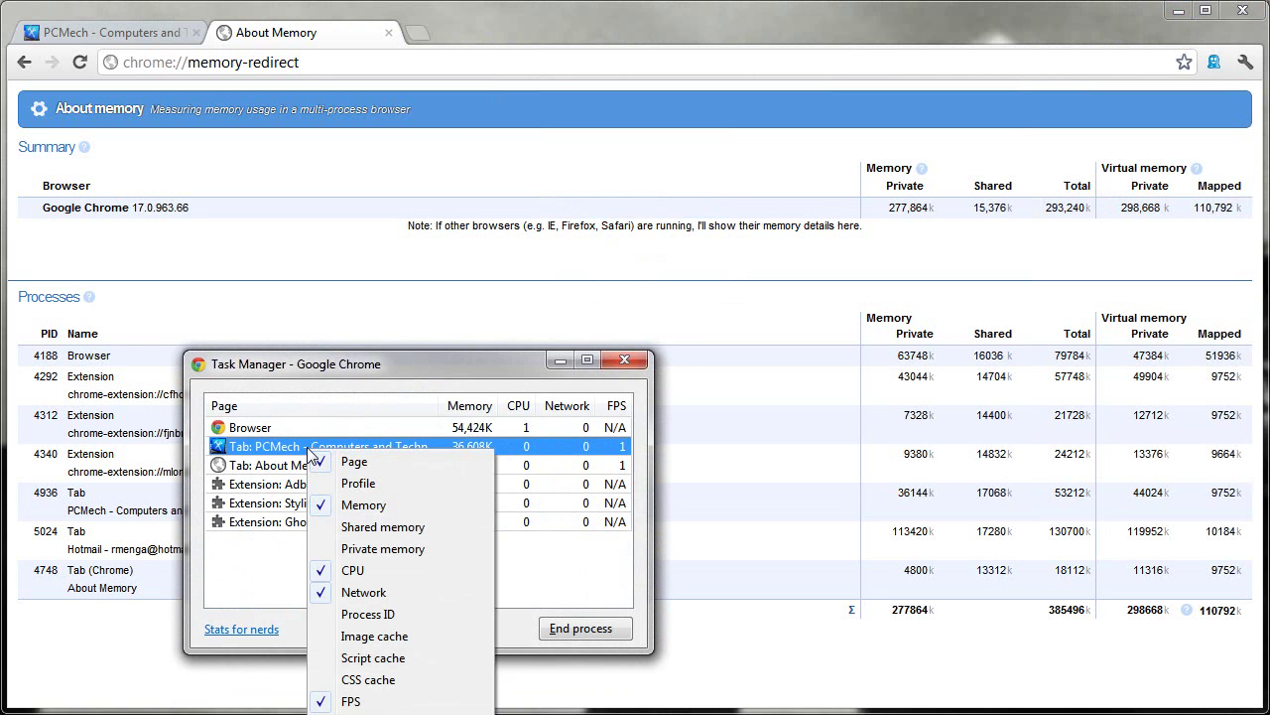
pyautogui.click(314, 353)
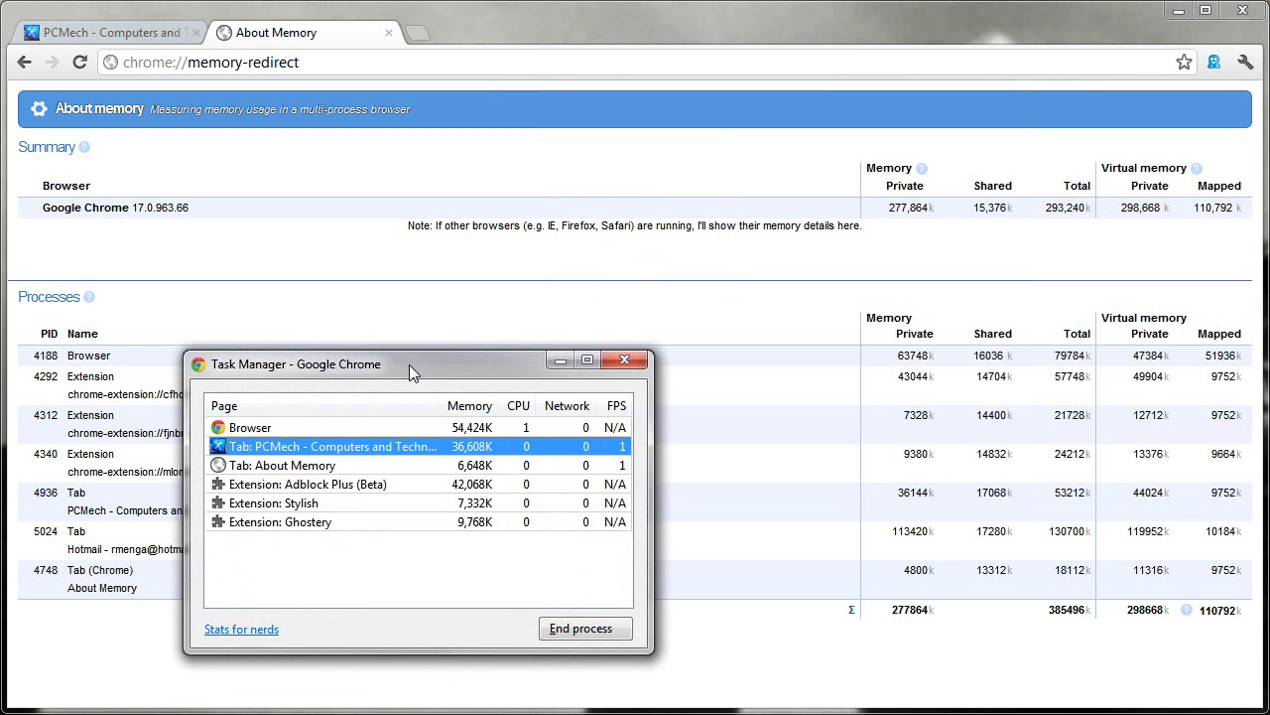
pyautogui.moveTo(411, 365); pyautogui.dragTo(451, 165)
pyautogui.rightClick(417, 248)
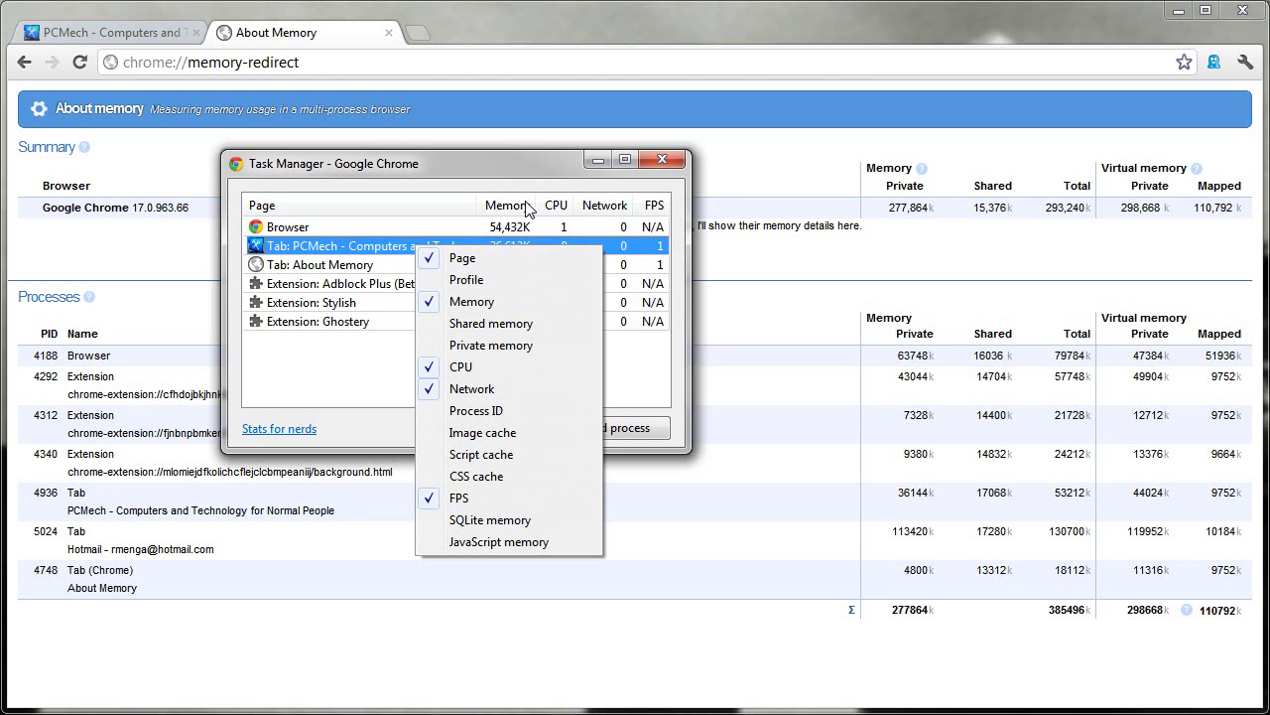
pyautogui.click(509, 347)
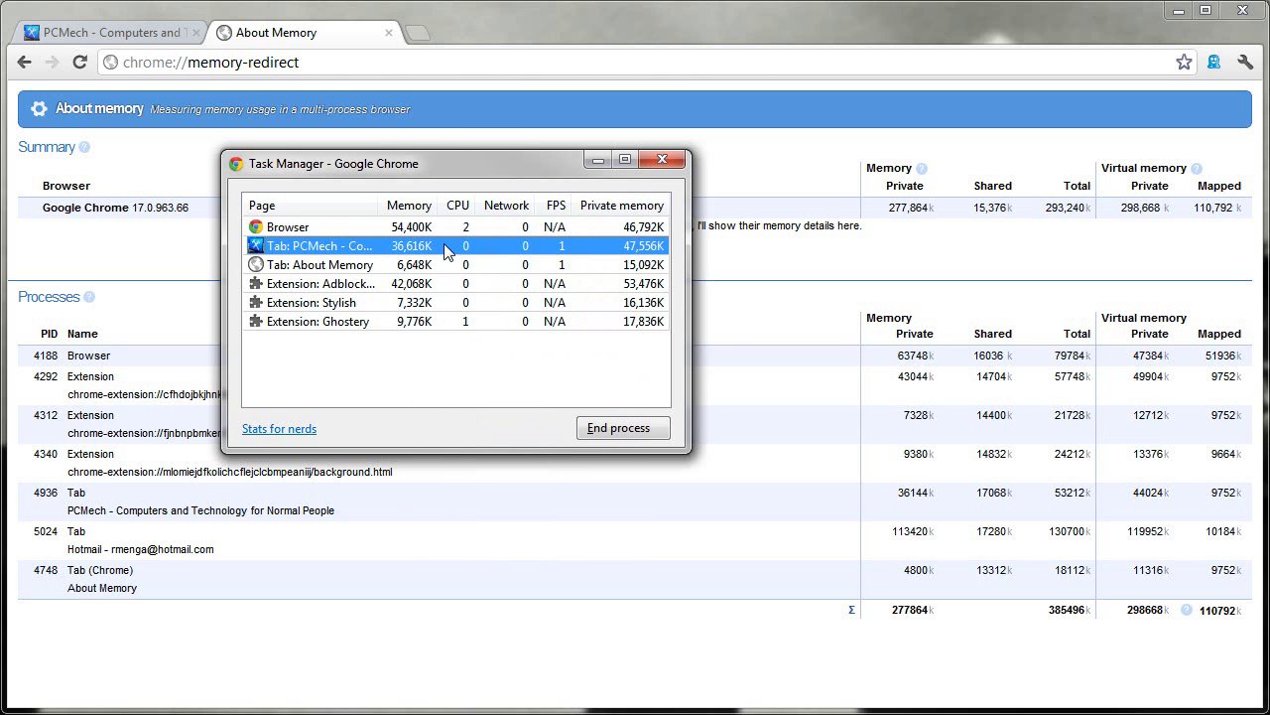
pyautogui.rightClick(444, 246)
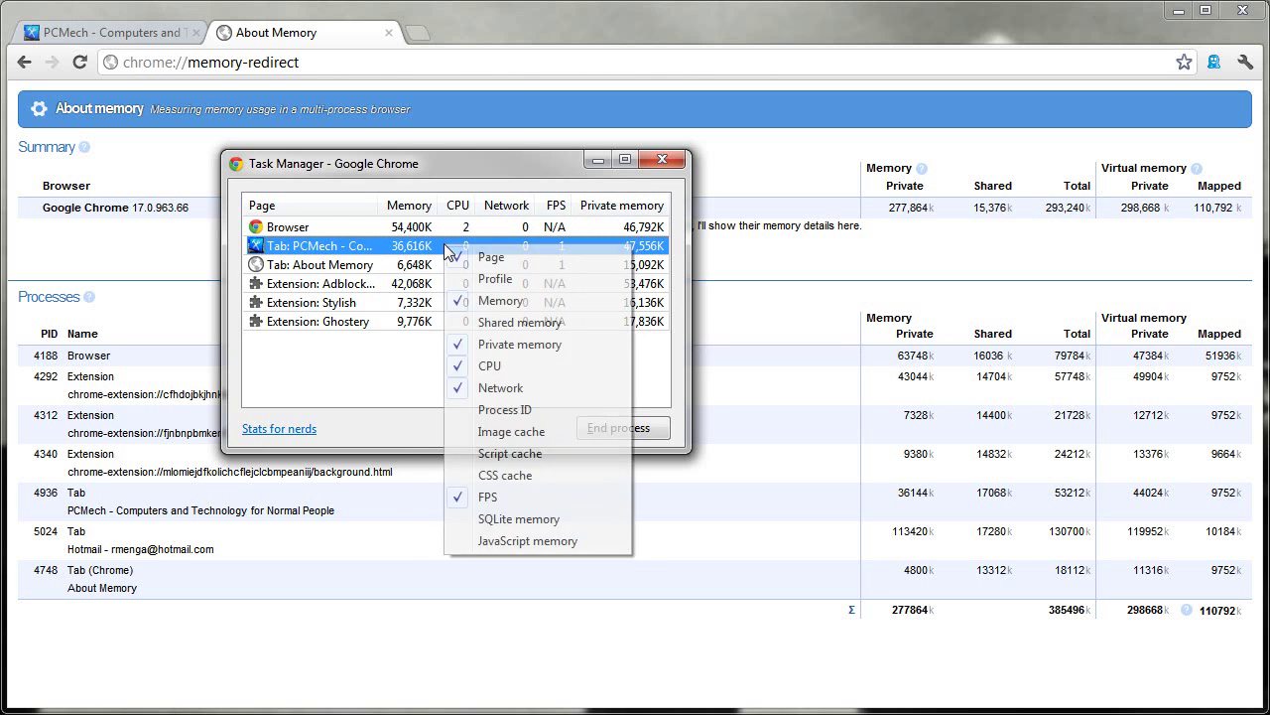
pyautogui.click(506, 344)
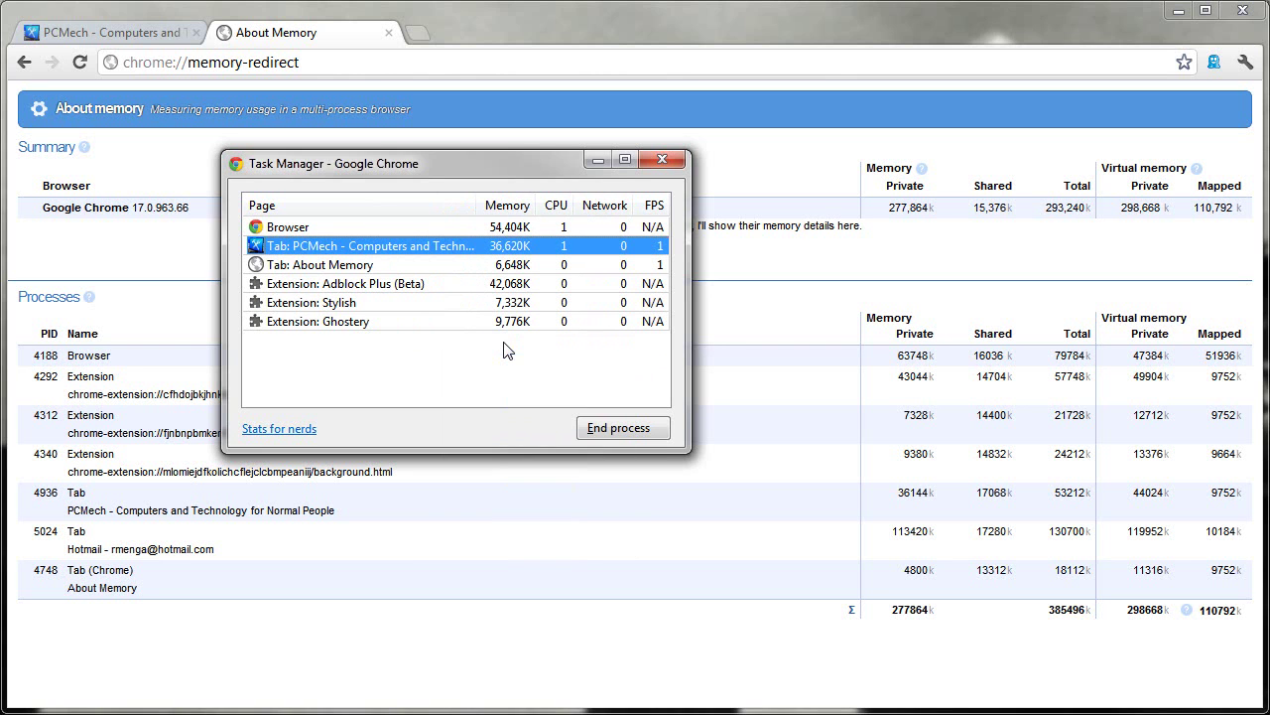
# Step: Select the 'Tab: About Memory' process in Task Manager and end it
pyautogui.click(338, 286)
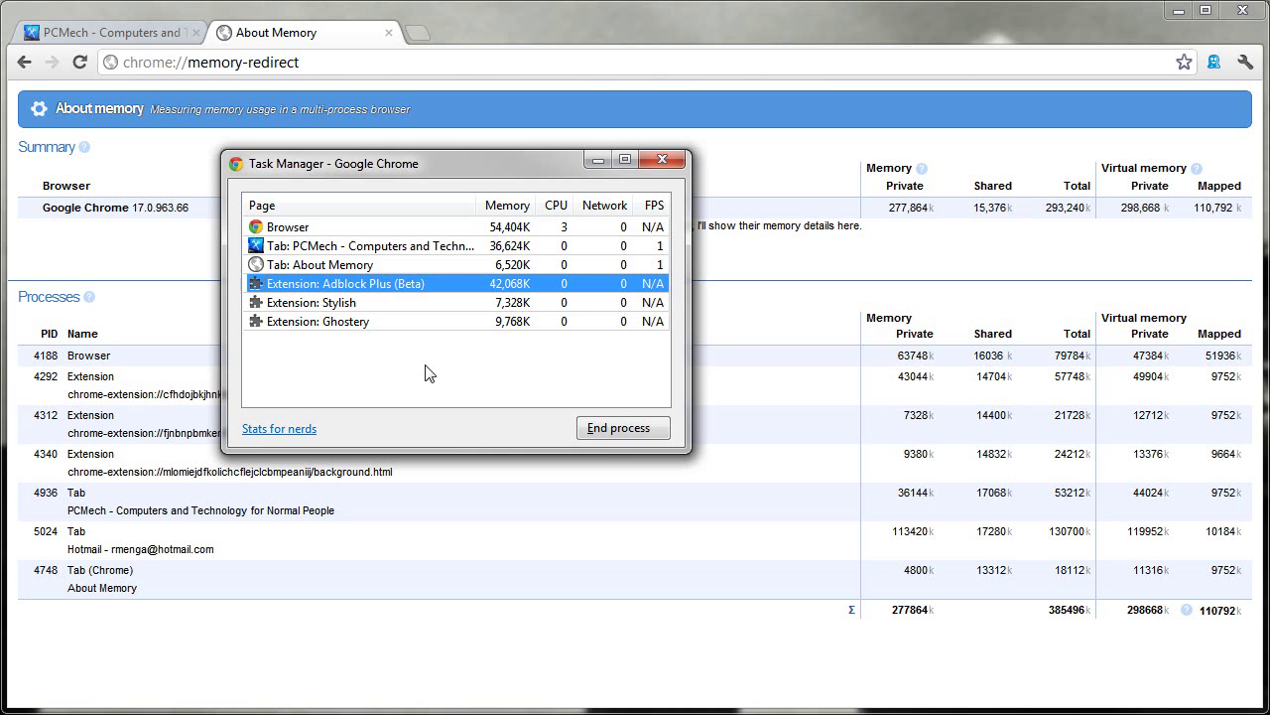
pyautogui.click(365, 264)
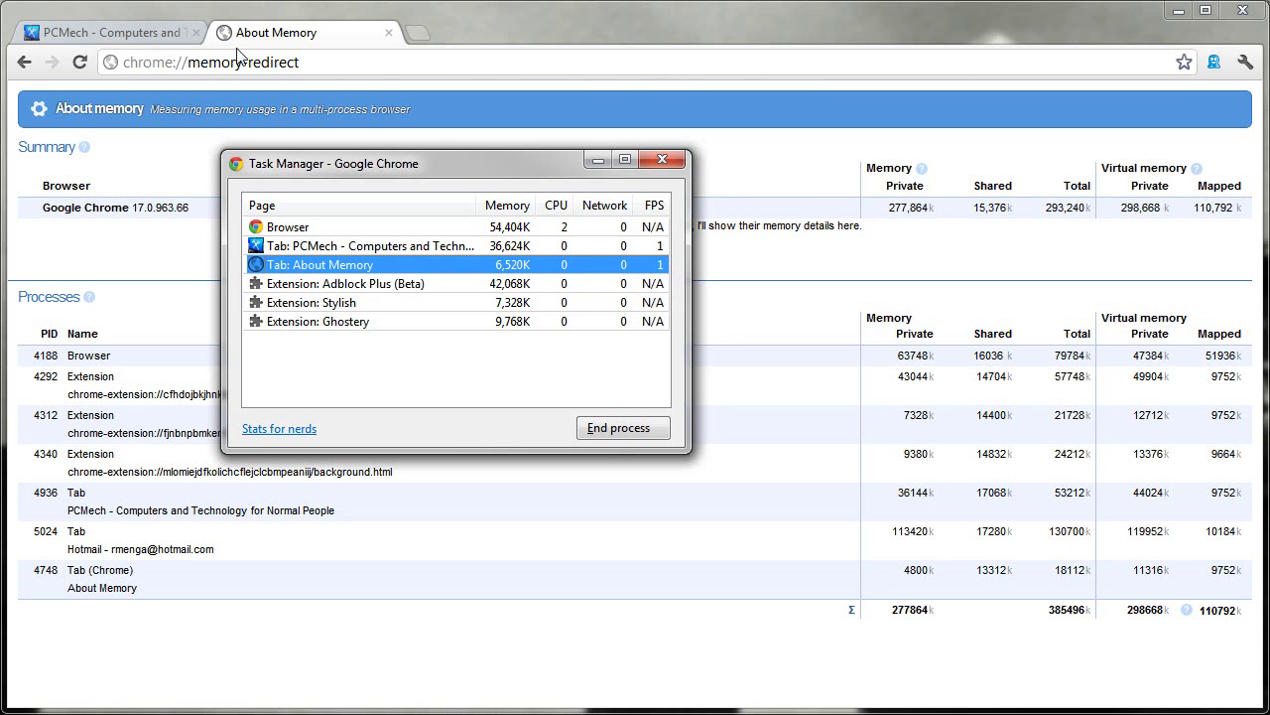
pyautogui.click(603, 428)
# Step: Close the Task Manager window with its X button
pyautogui.click(662, 160)
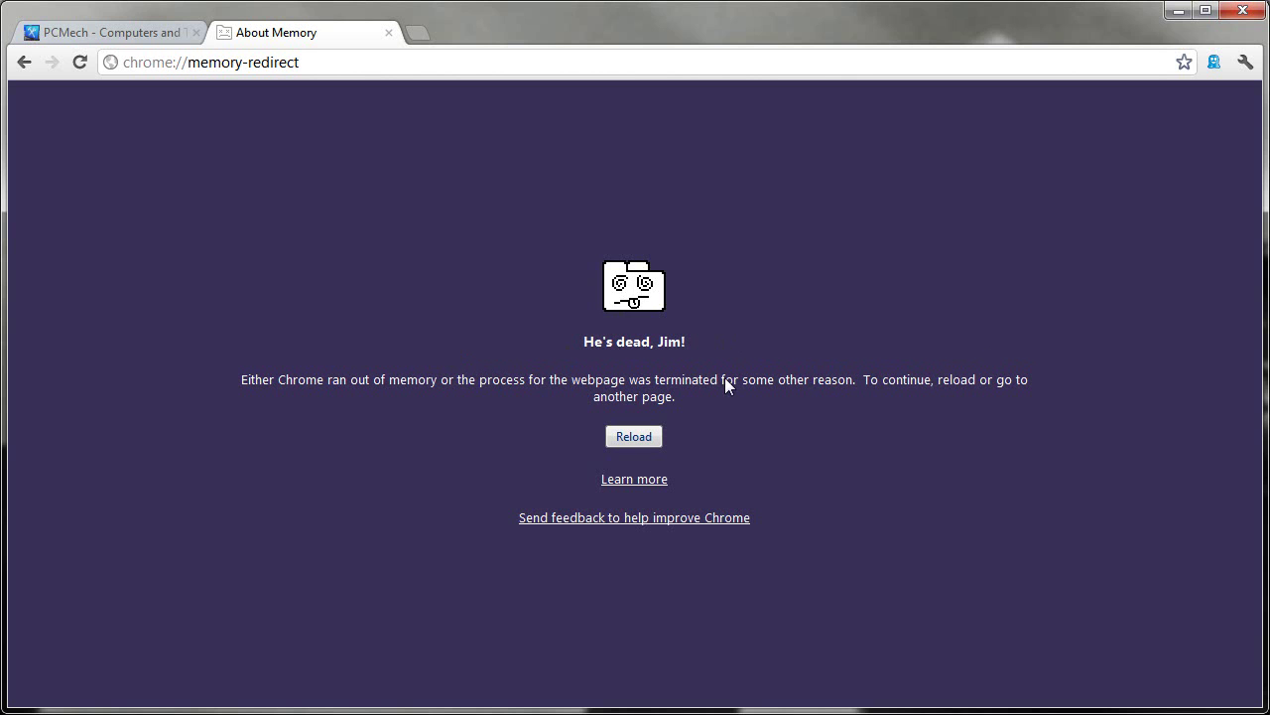
# Step: Reload the crashed About Memory tab and reopen Task Manager, which lists it at 6,184K
pyautogui.click(636, 437)
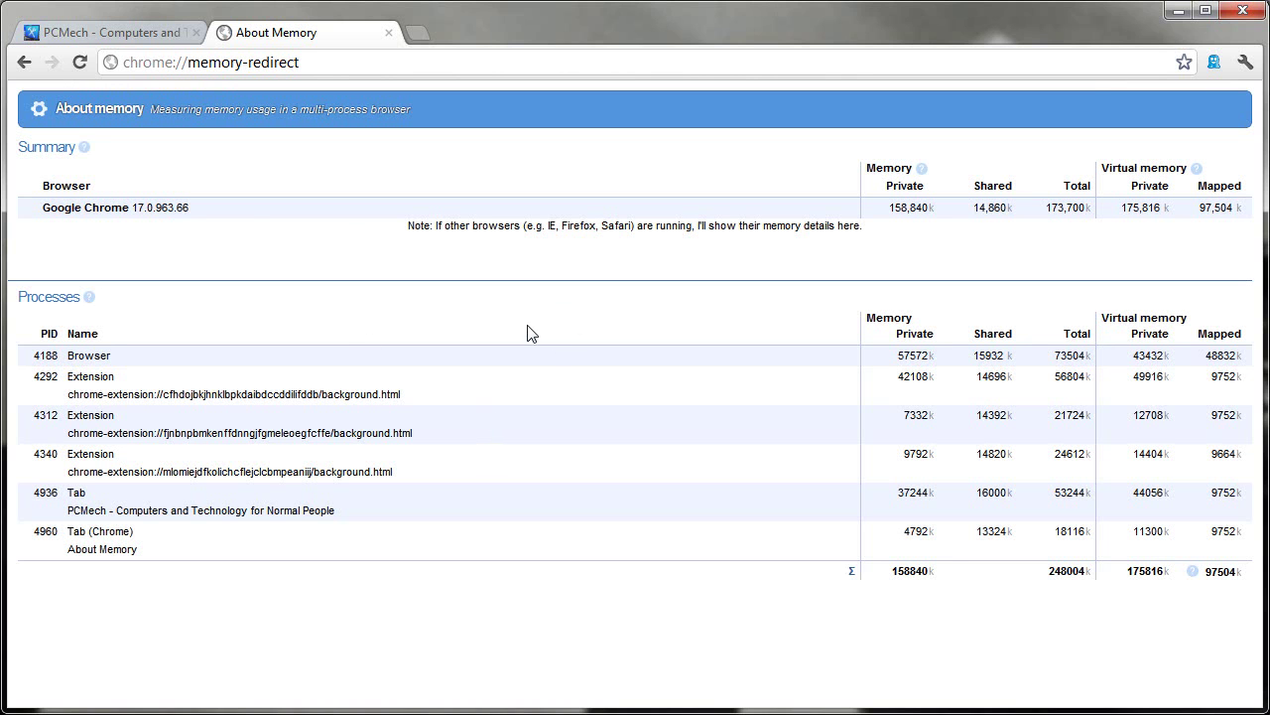
pyautogui.hotkey('shift', 'Escape')
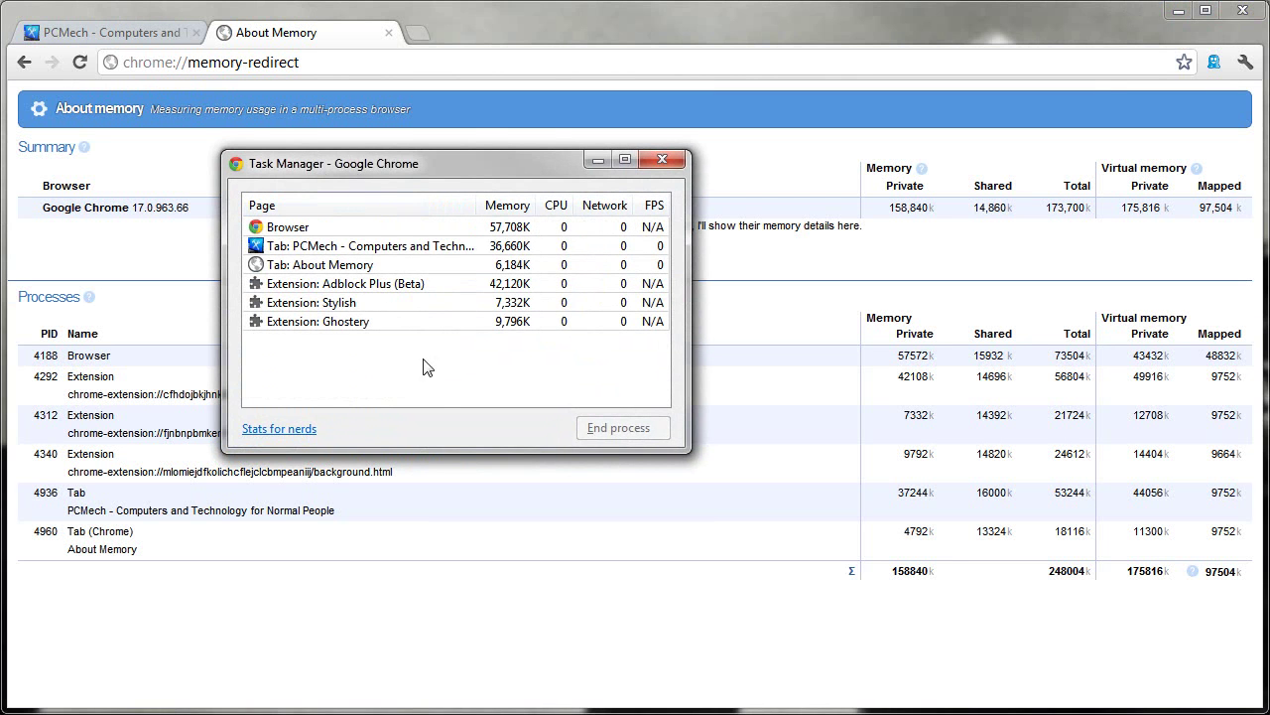